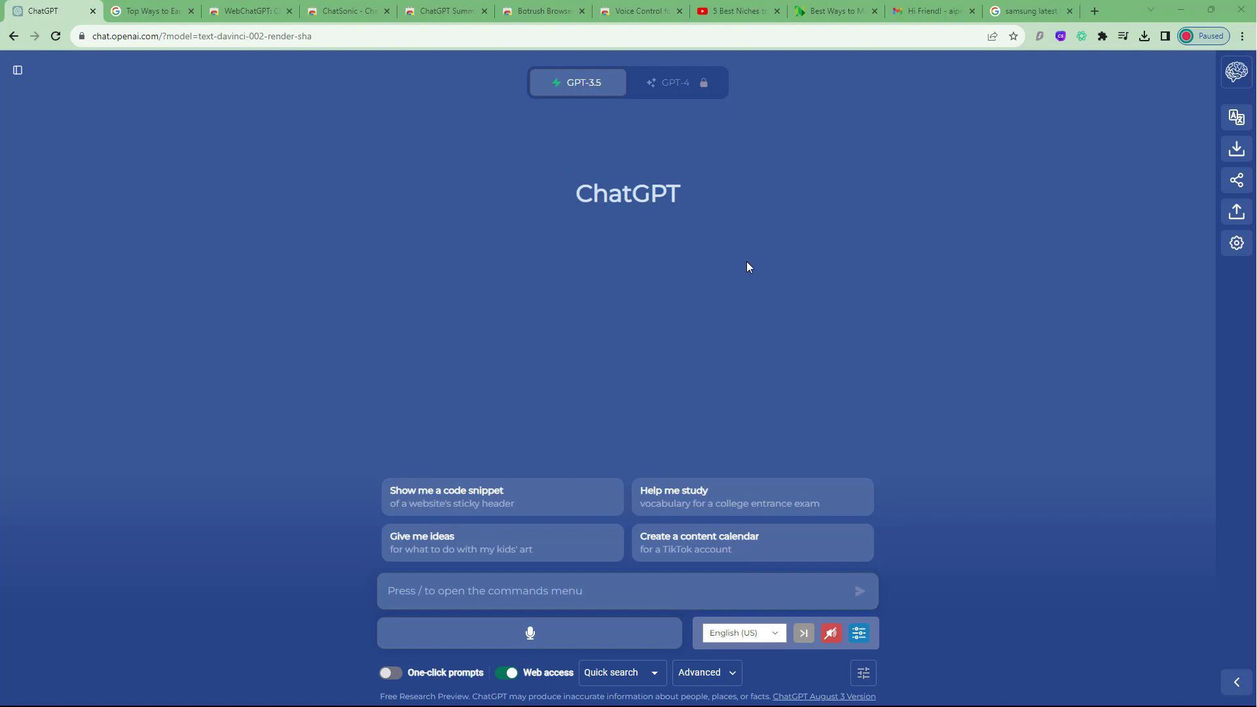
Look over the subscription plans, dismiss the upgrade dialog, and go to the WebChatGPT store page
left_click(674, 82)
left_click(830, 240)
left_click(252, 11)
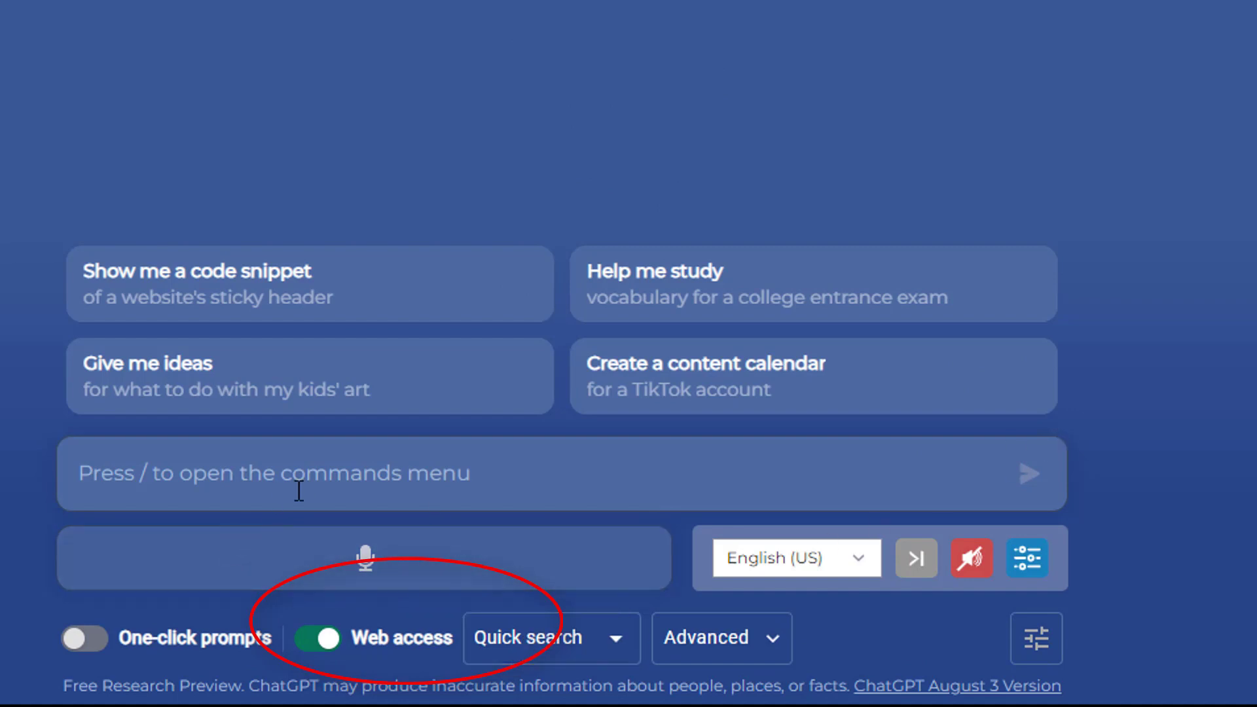
Ask 'What are the top 5 android phones?' and review the five cited sources and phones
left_click(367, 485)
type("What are the top 5 android phones?")
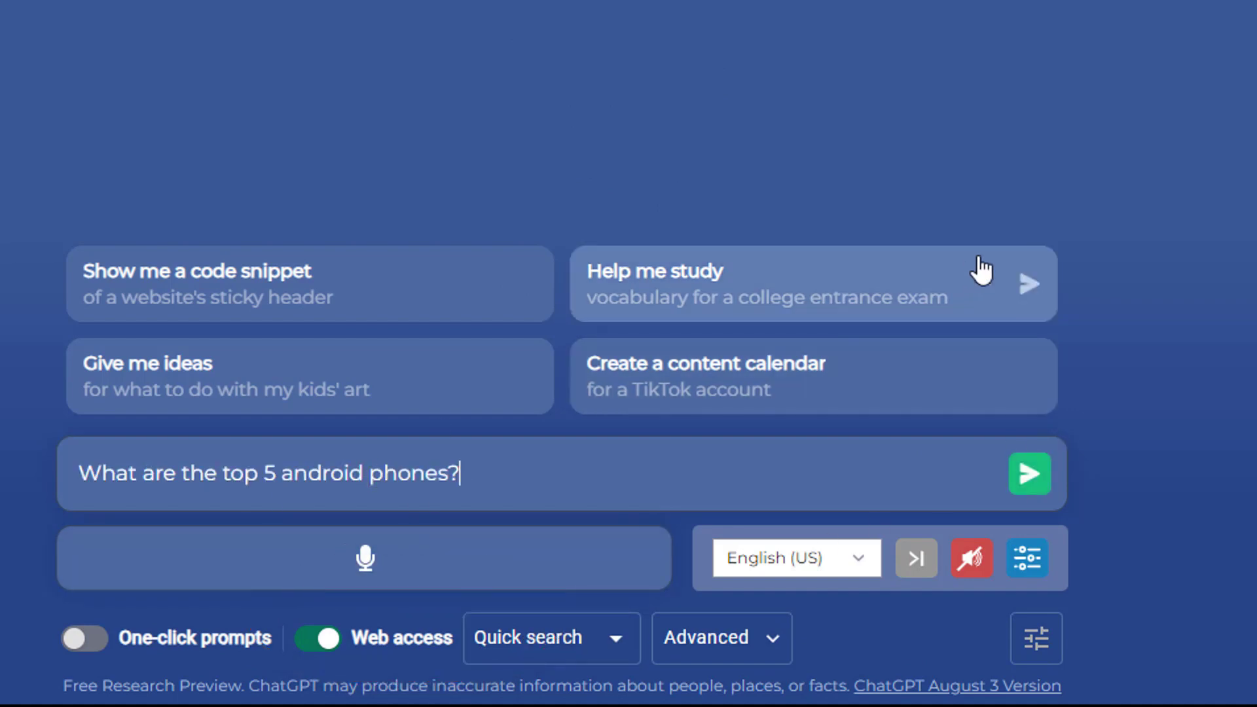
left_click(1042, 459)
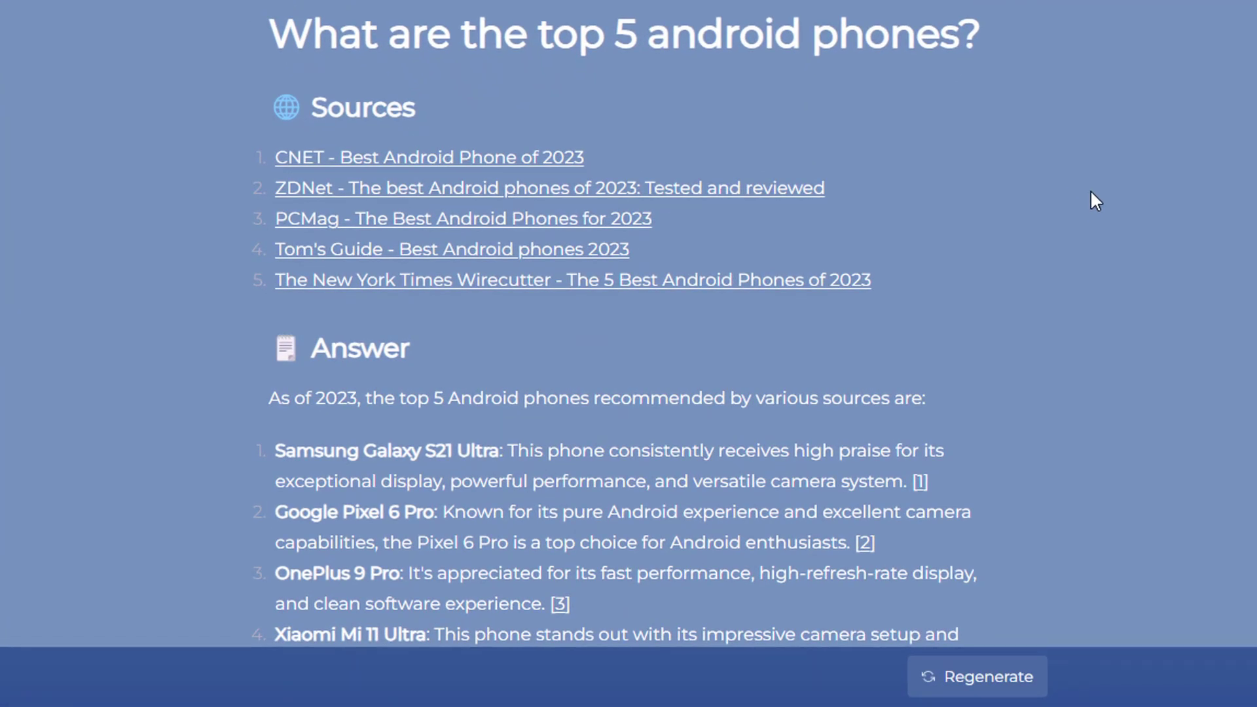
scroll(612, 7, "down", 3)
scroll(611, 33, "up", 3)
scroll(989, 174, "down", 2)
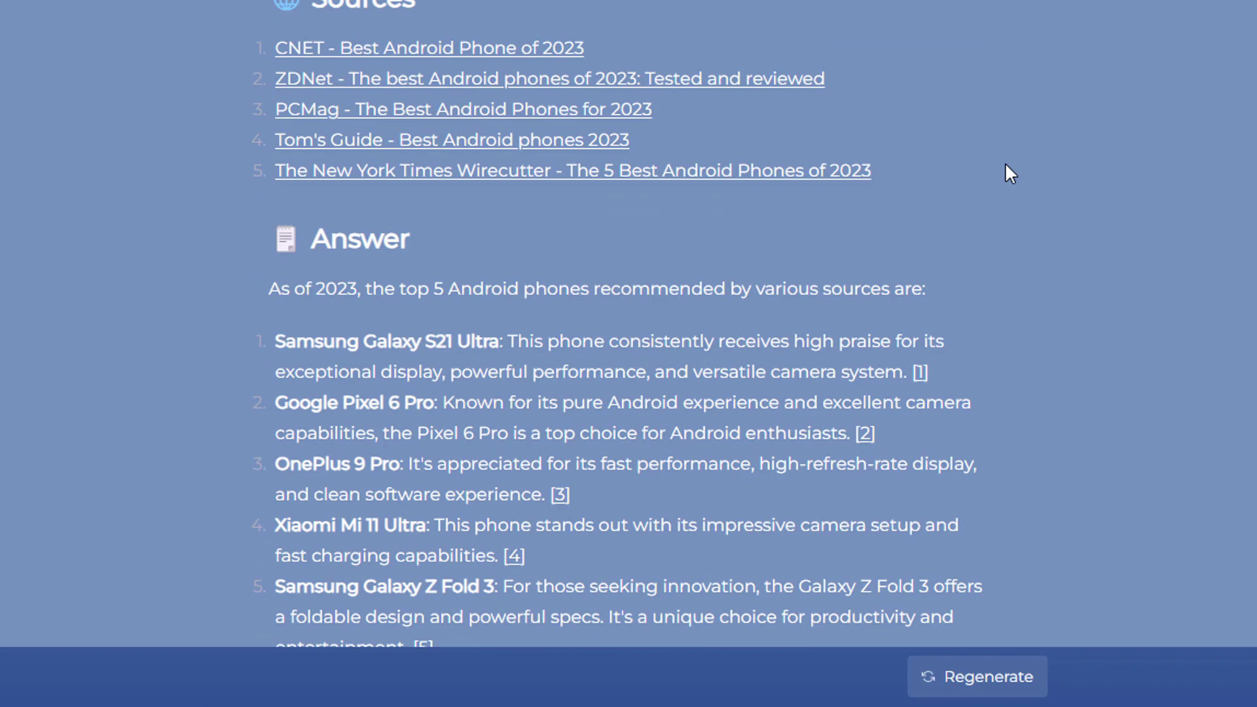
scroll(1005, 165, "down", 2)
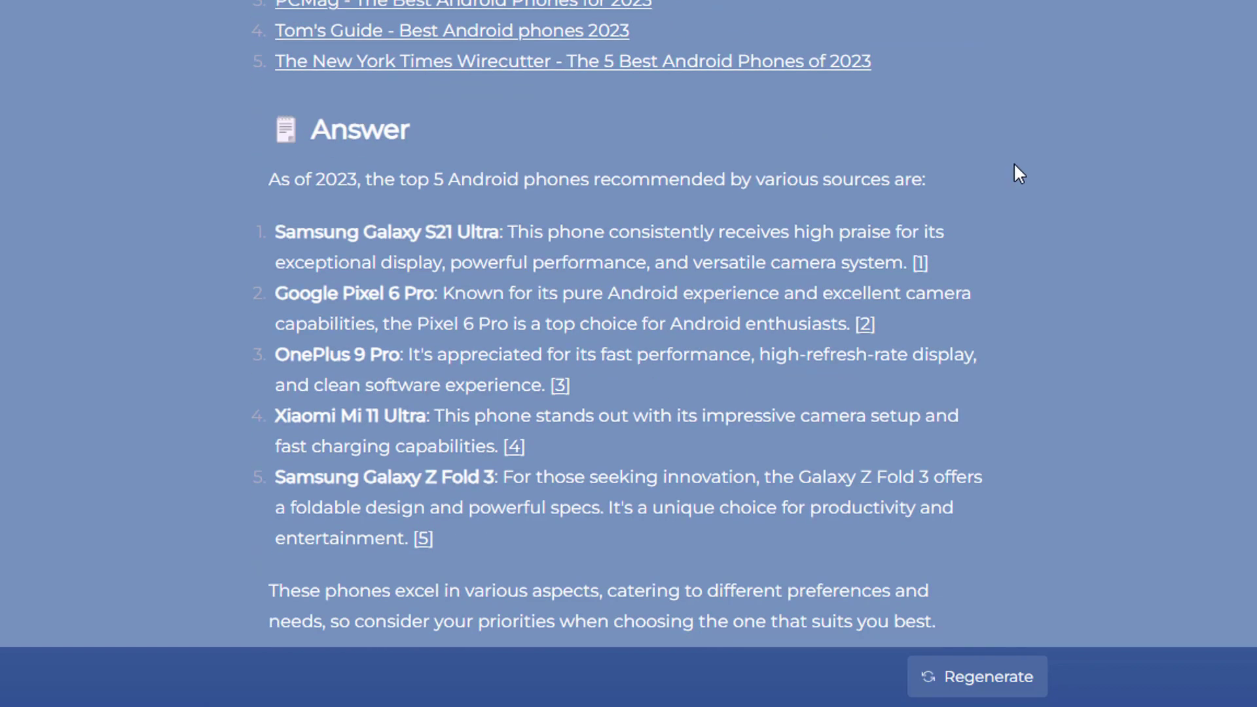
scroll(1014, 164, "down", 2)
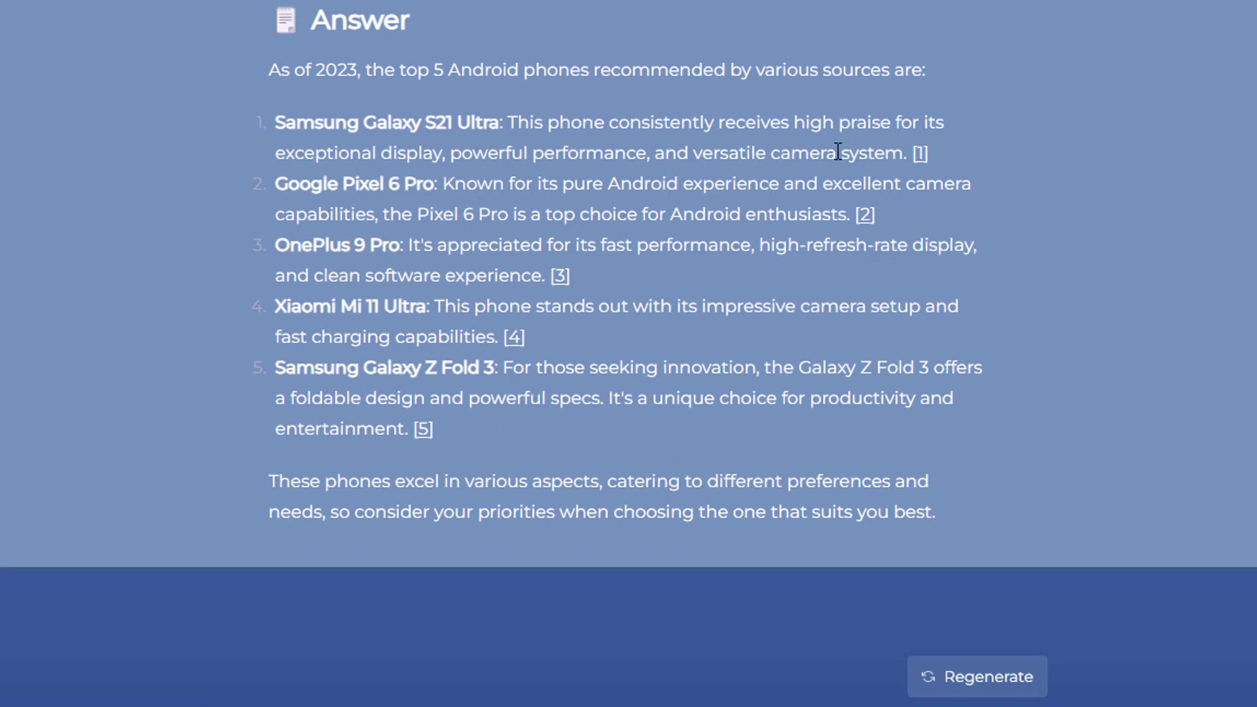
scroll(850, 180, "down", 2)
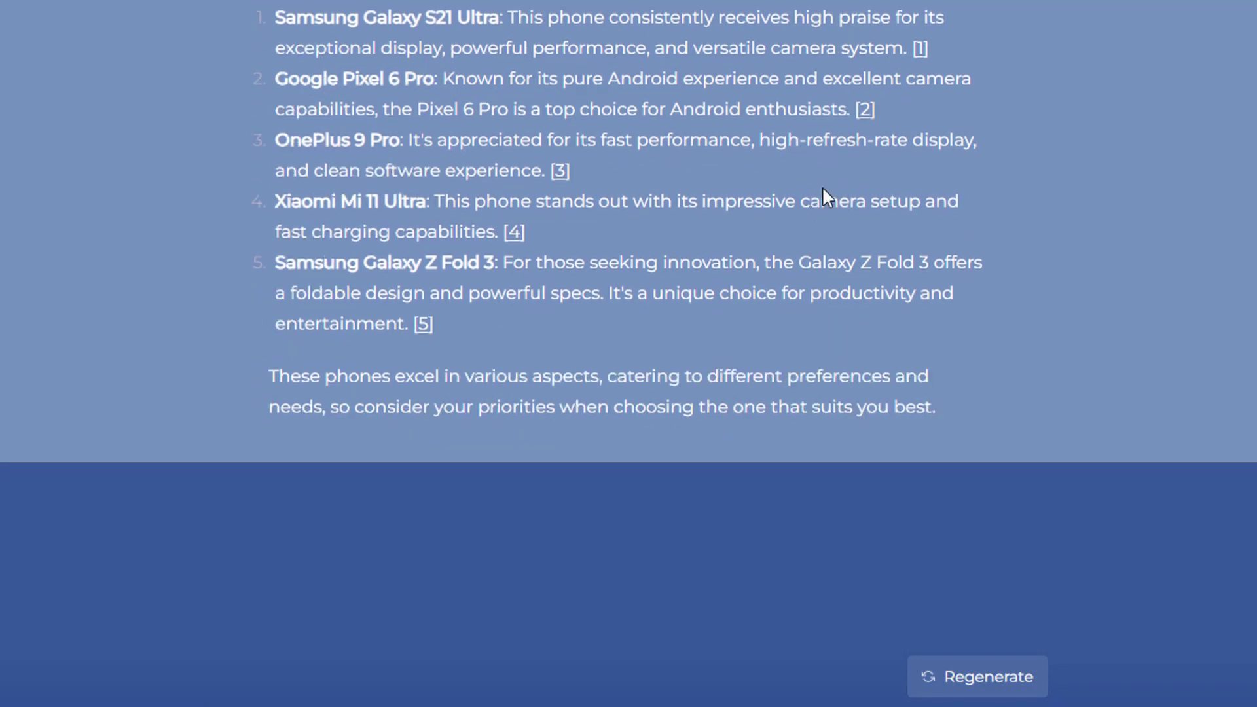
scroll(822, 186, "up", 4)
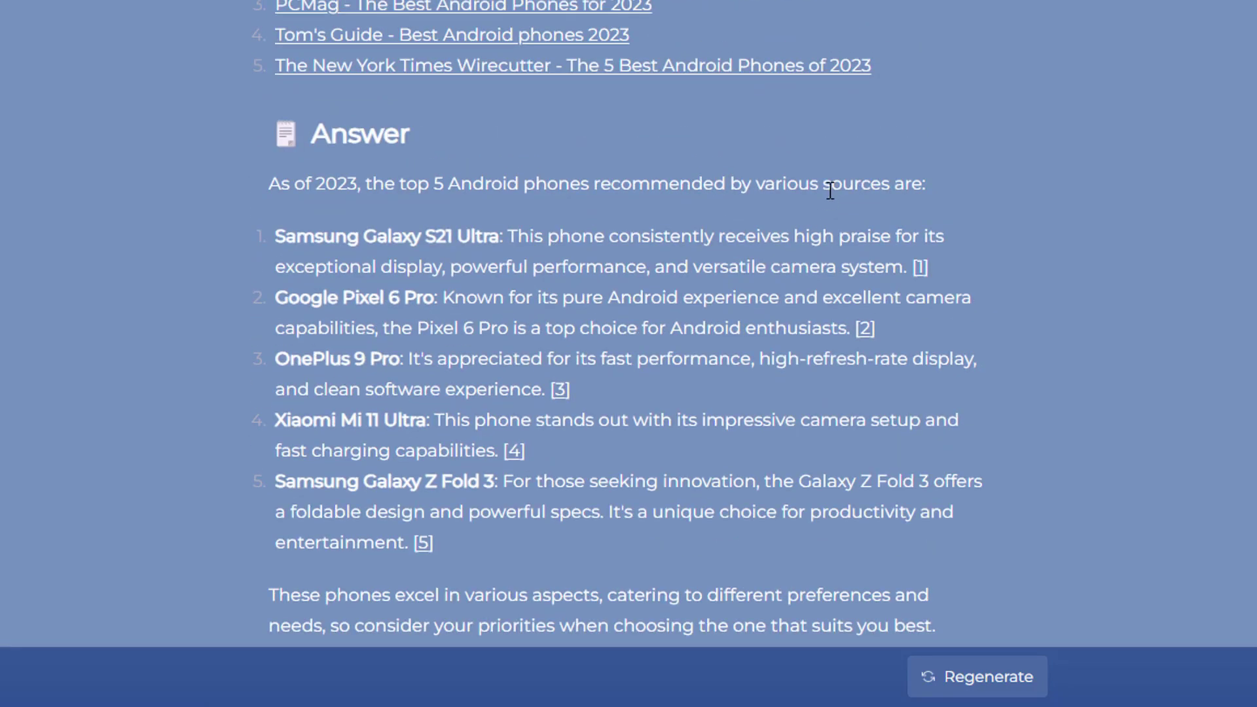
scroll(831, 190, "up", 4)
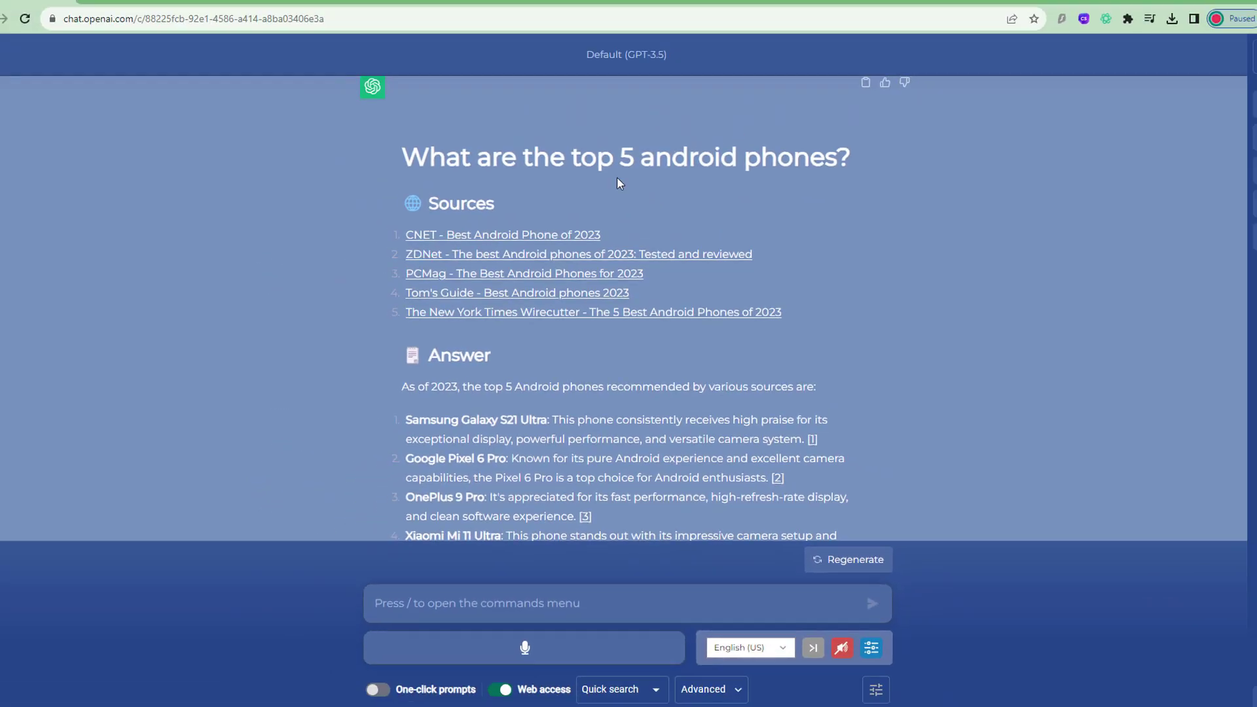
Browse the 'Top Ways to Earn Passive Income' results and WebChatGPT's sidebar sources and answer
left_click(165, 14)
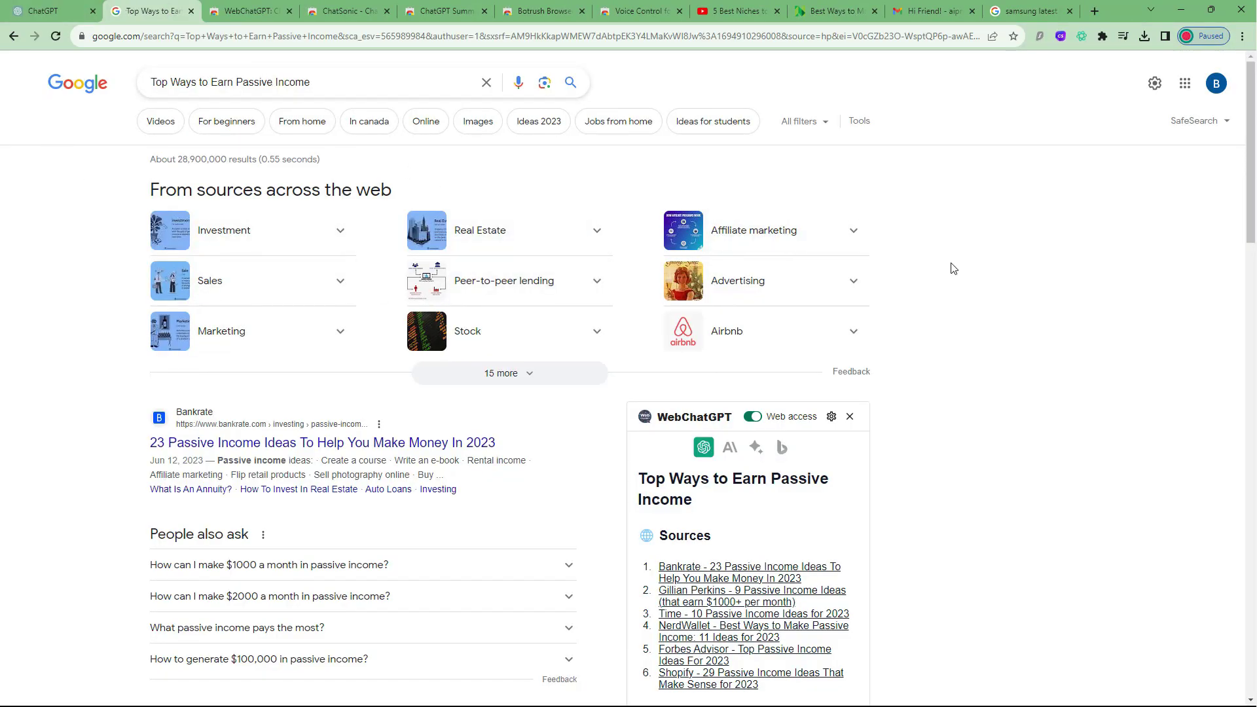
scroll(973, 277, "down", 1)
scroll(976, 282, "down", 3)
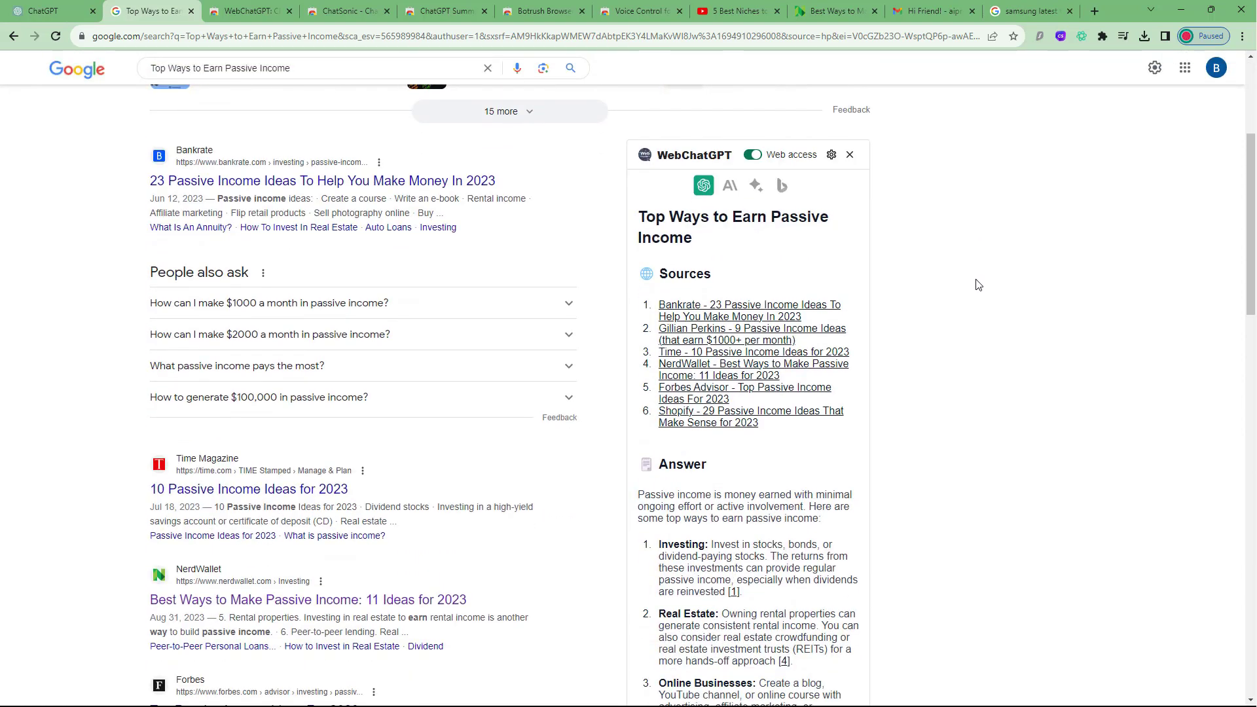
scroll(975, 285, "up", 4)
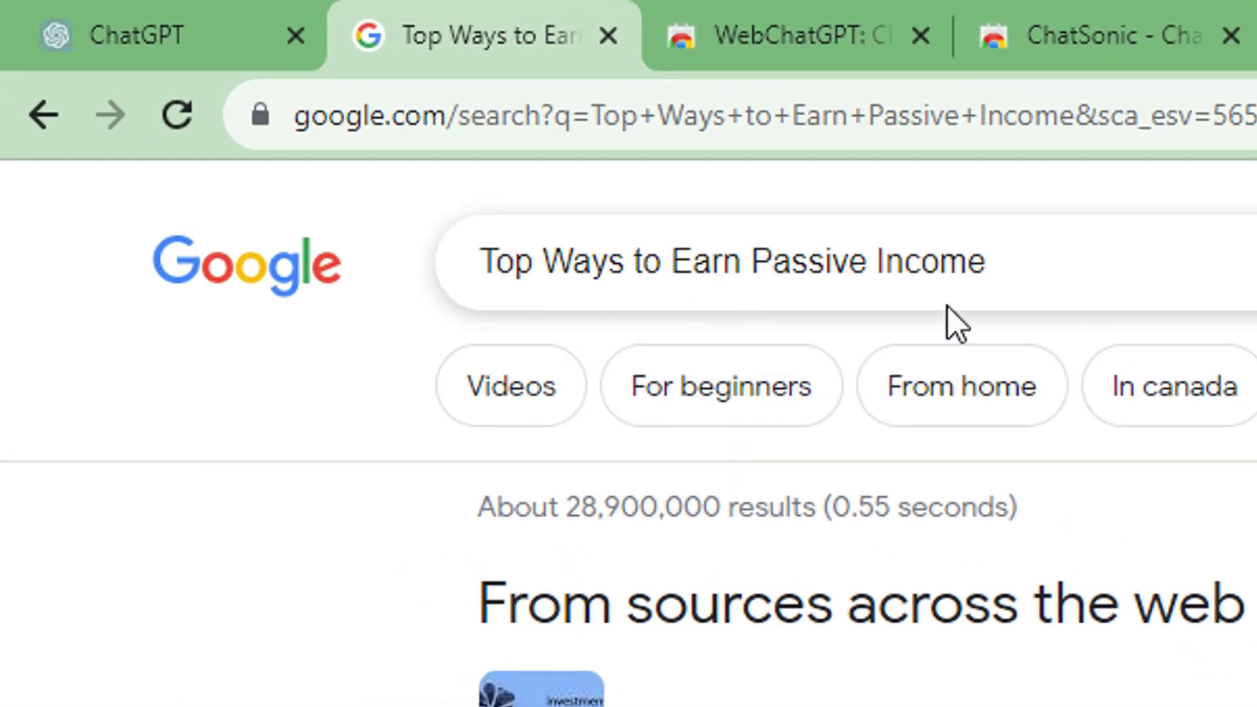
scroll(952, 321, "down", 3)
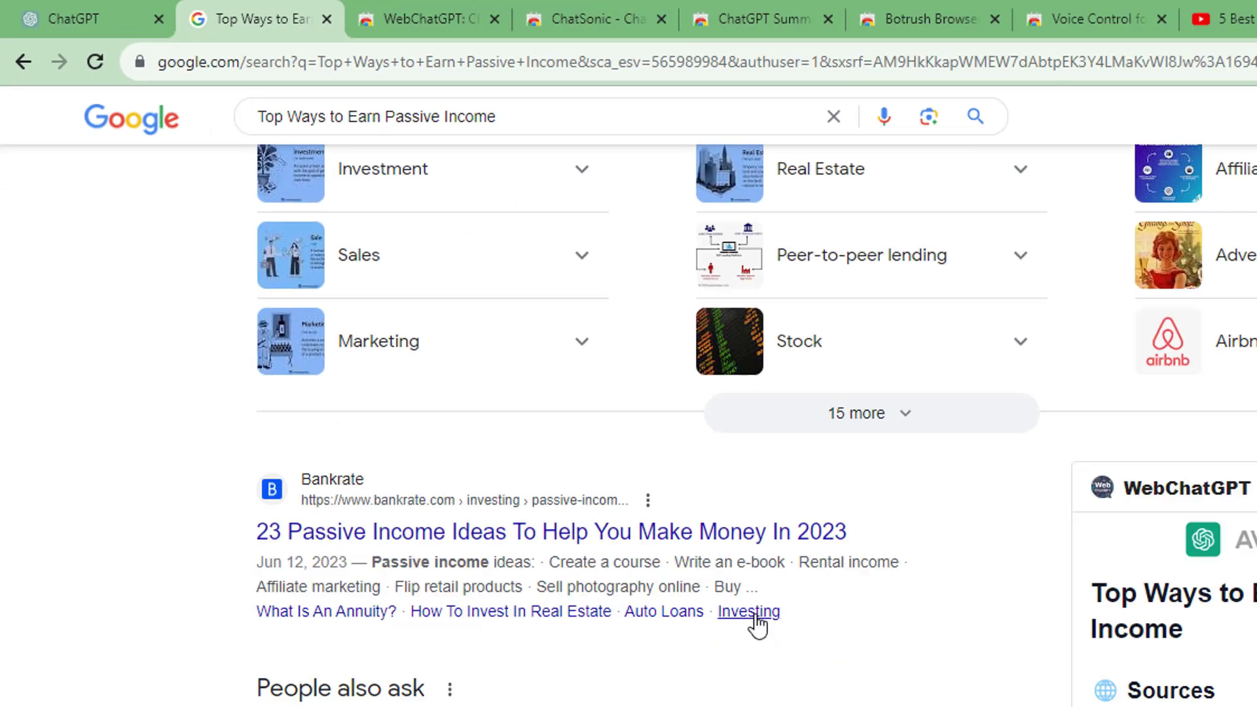
scroll(720, 609, "down", 4)
scroll(476, 634, "down", 2)
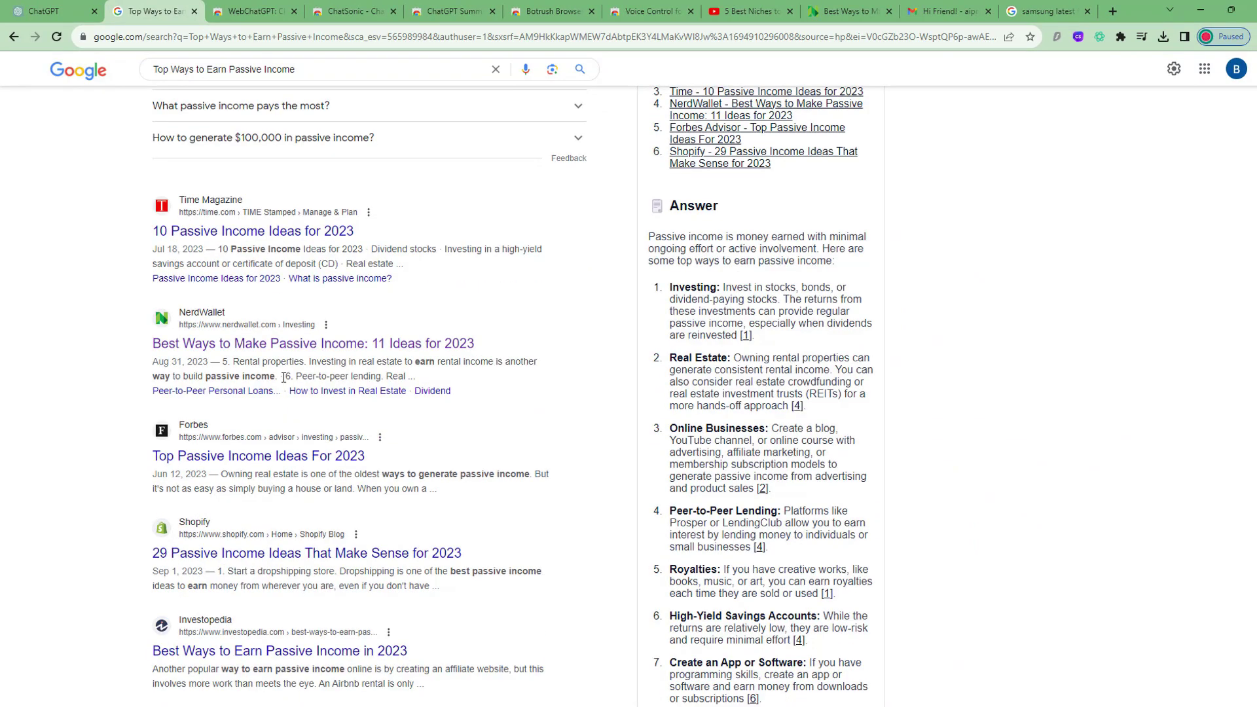
scroll(357, 356, "down", 2)
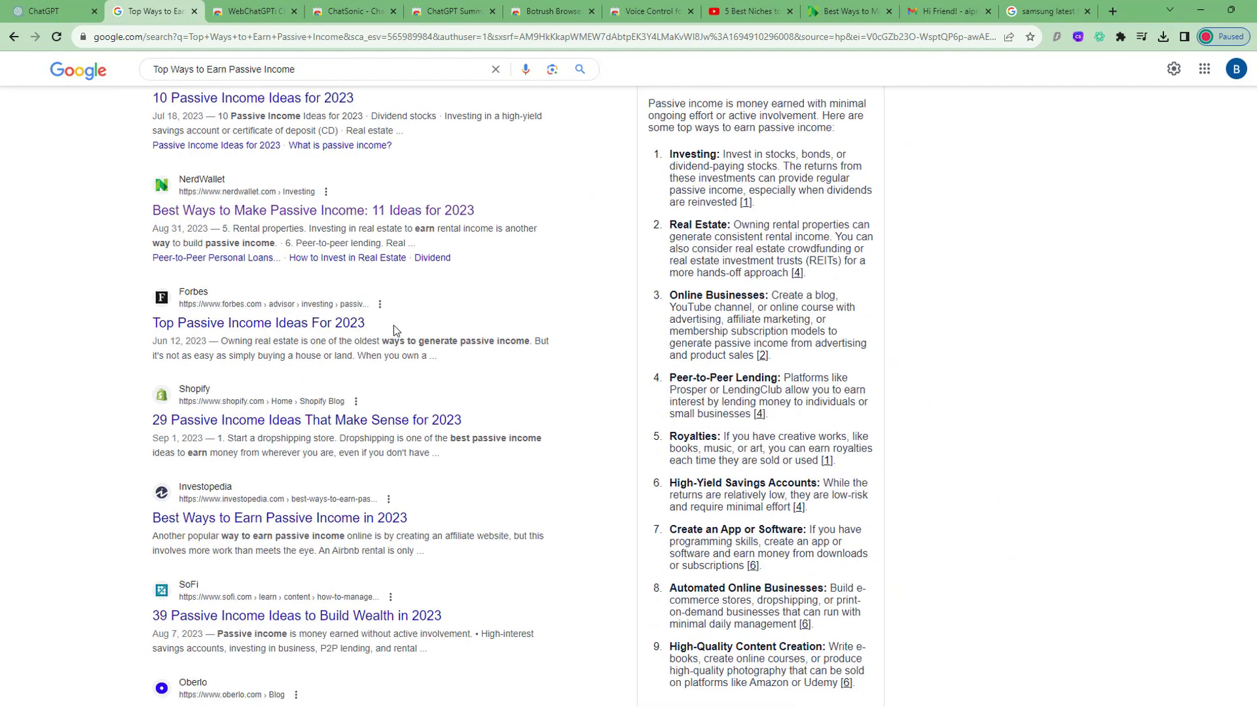
scroll(394, 329, "up", 5)
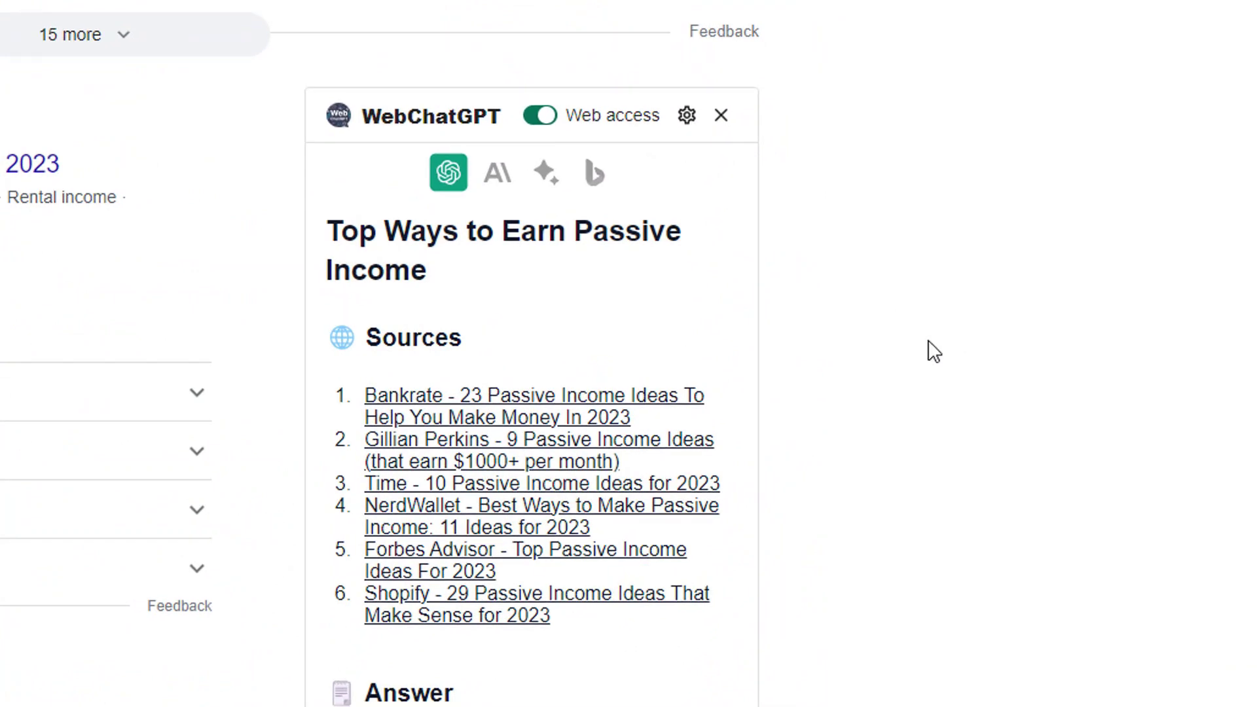
scroll(923, 353, "down", 5)
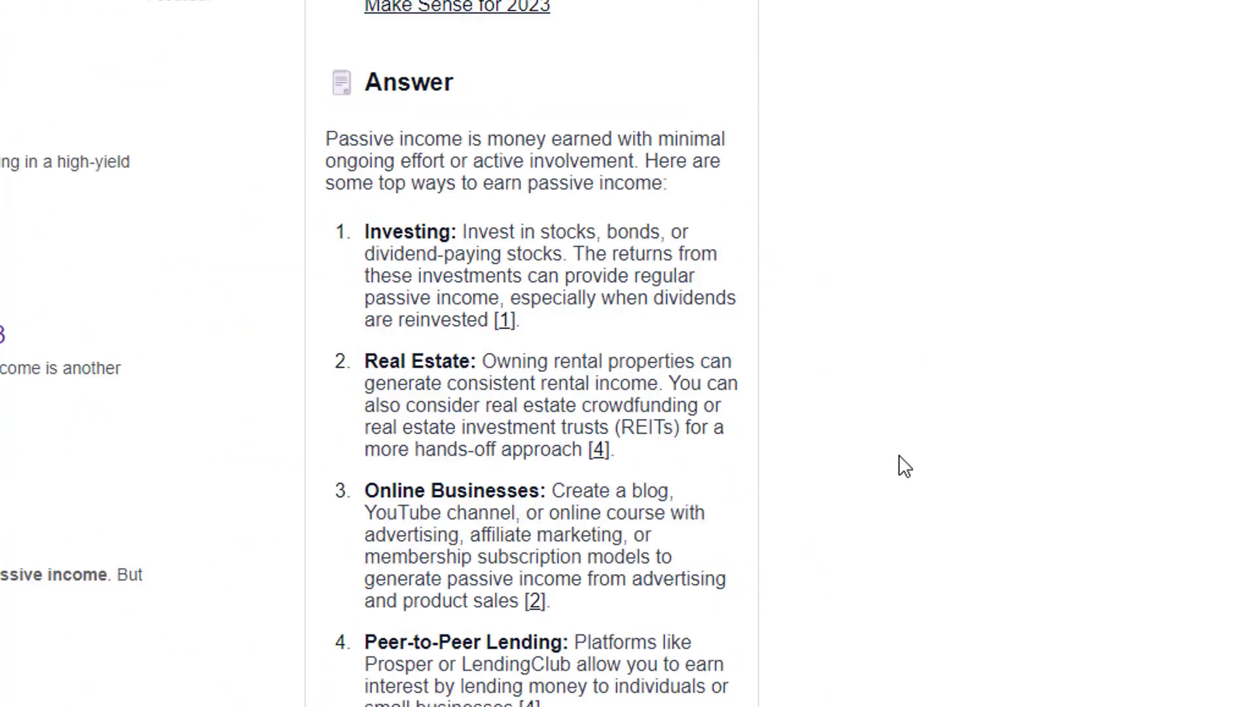
scroll(899, 458, "down", 1)
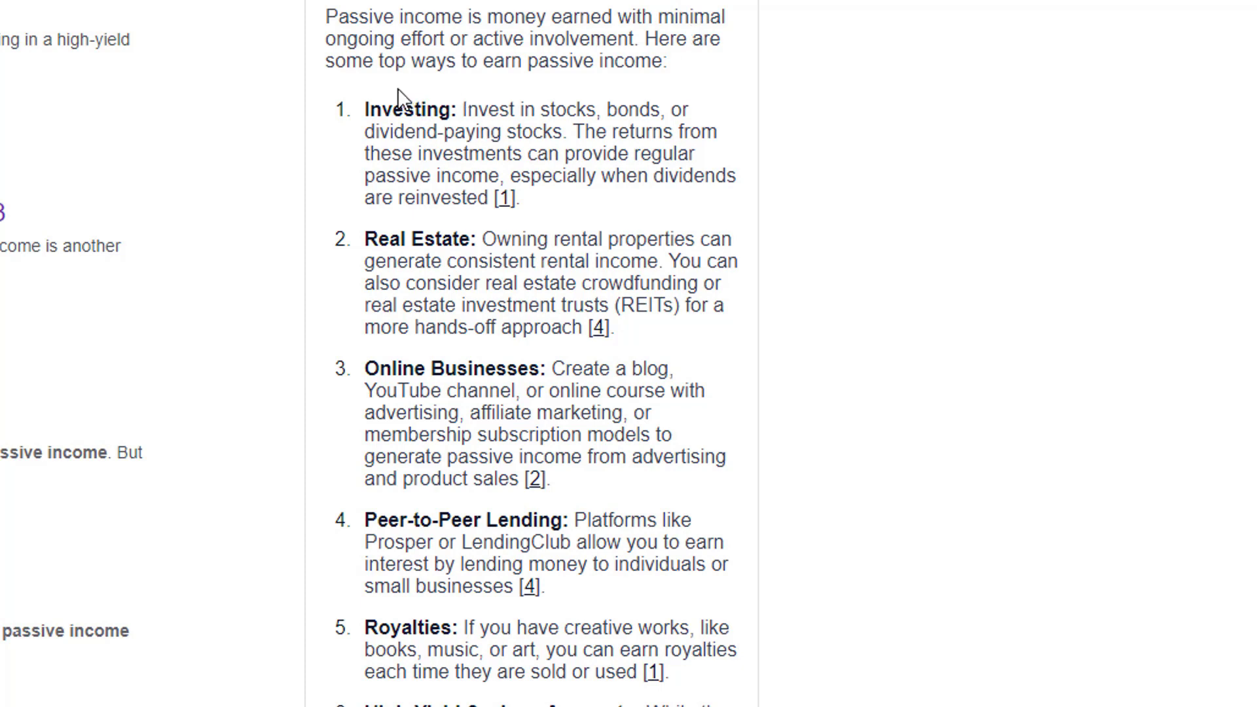
scroll(458, 242, "down", 5)
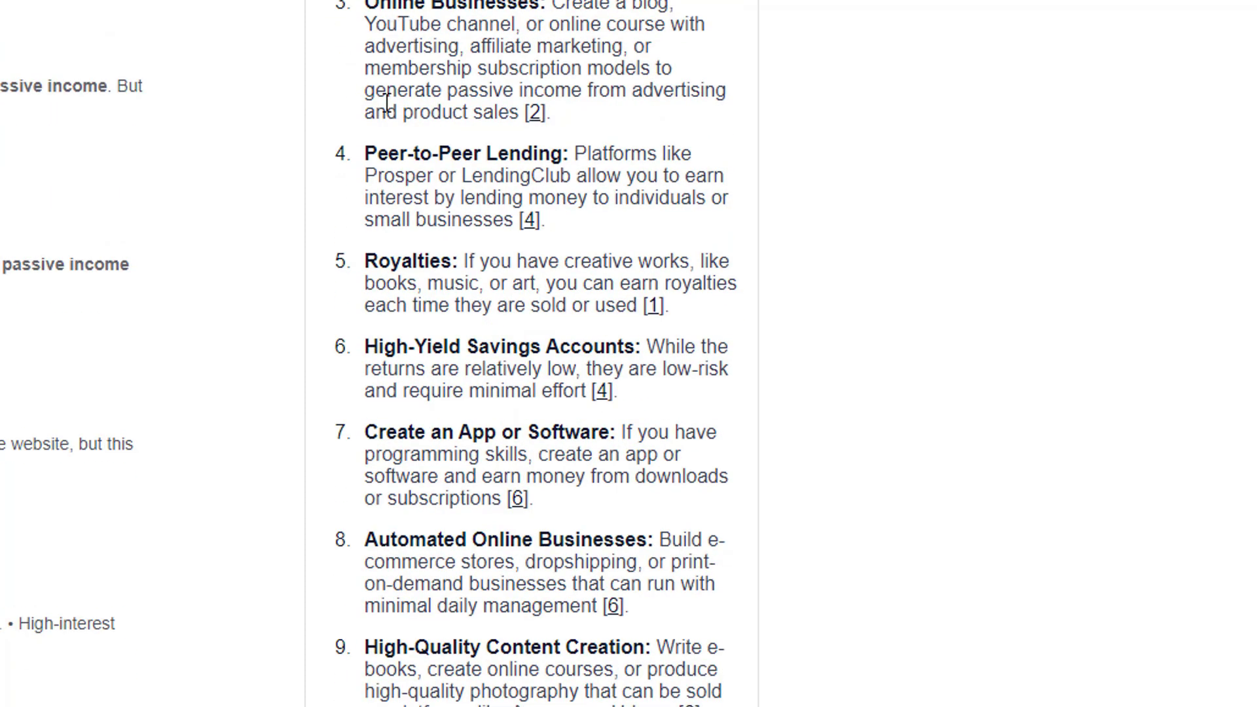
scroll(730, 373, "up", 5)
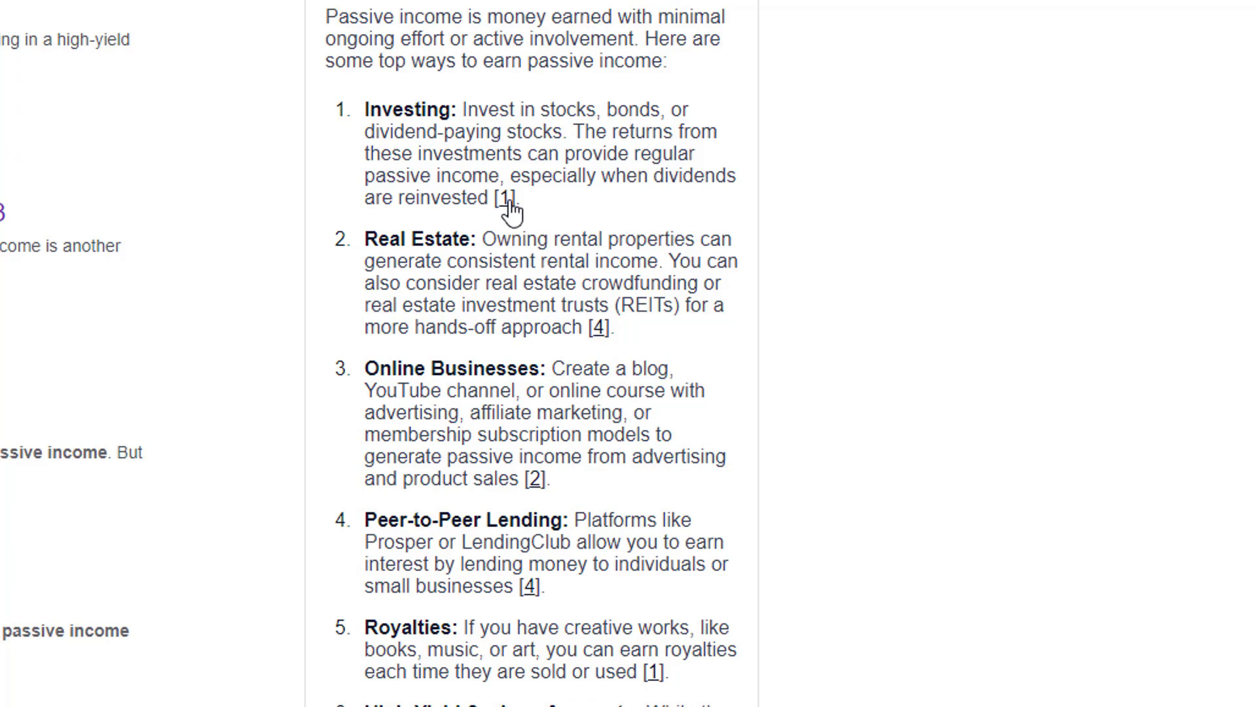
scroll(678, 252, "down", 2)
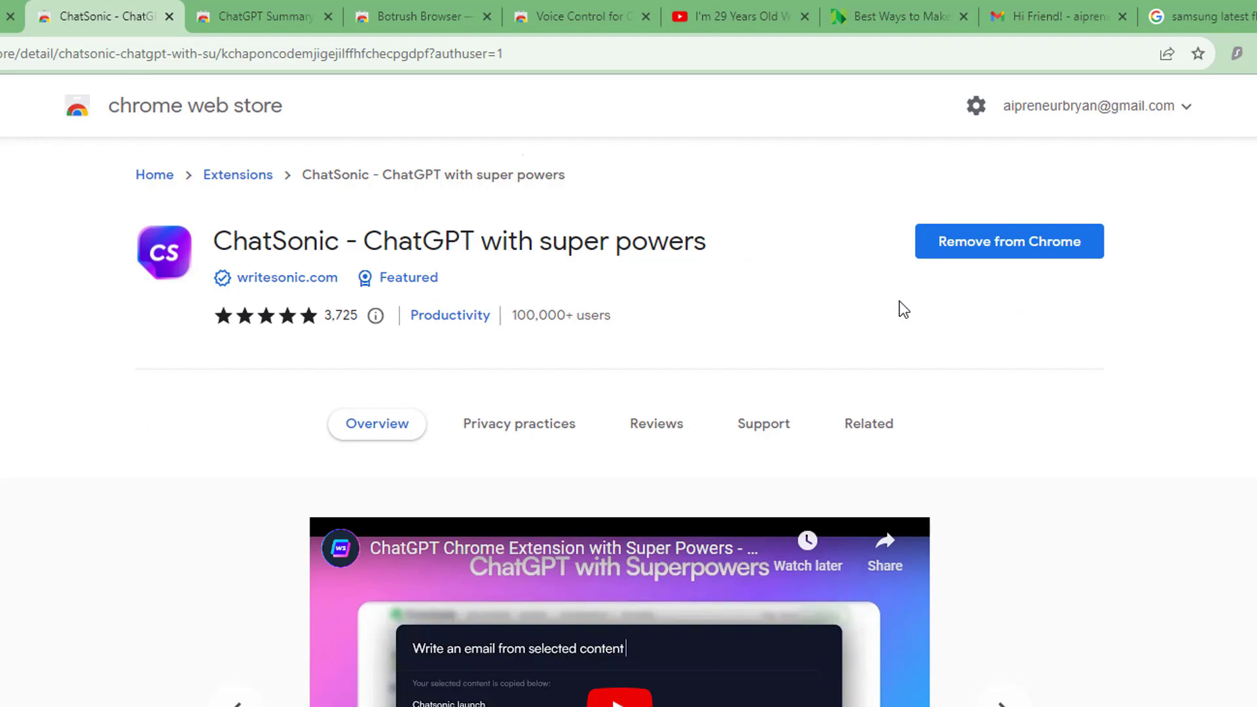
Switch to the YouTube tab with the 'I'm 29 Years Old With Nearly $1,000,000 In Debt!' video
left_click(707, 6)
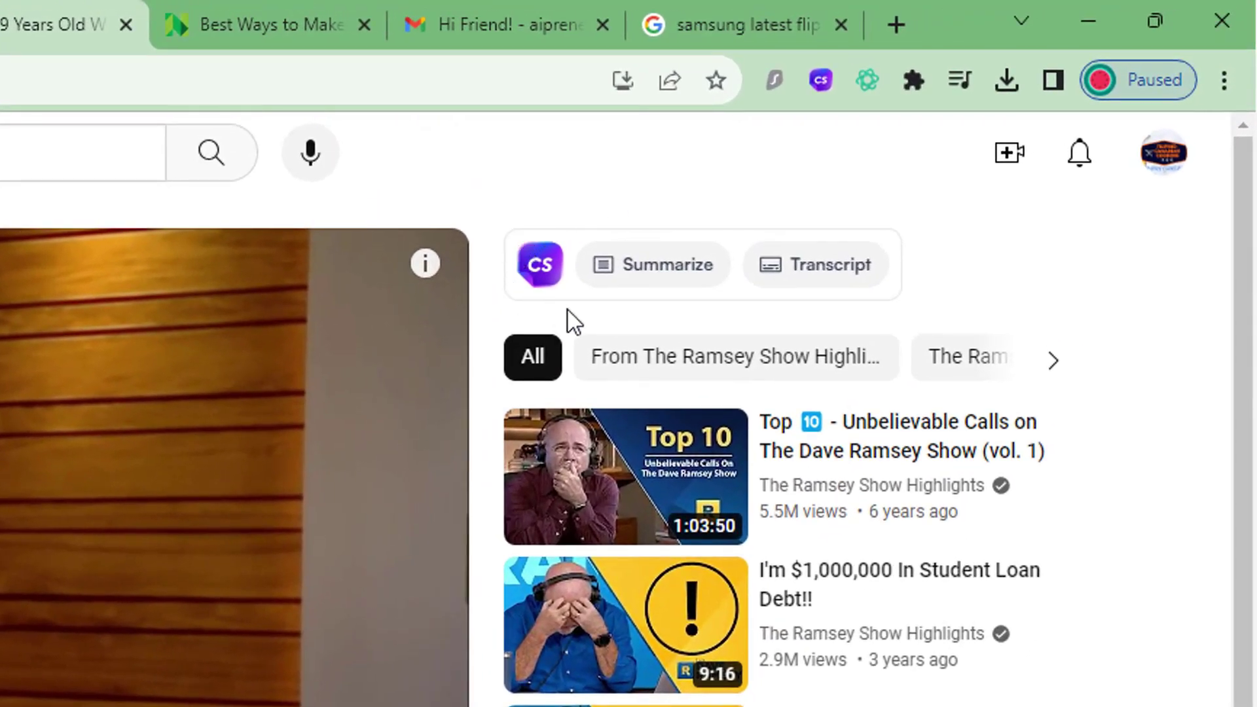
Generate ChatSonic's summary of the debt-advice video and highlight its text for review
left_click(668, 271)
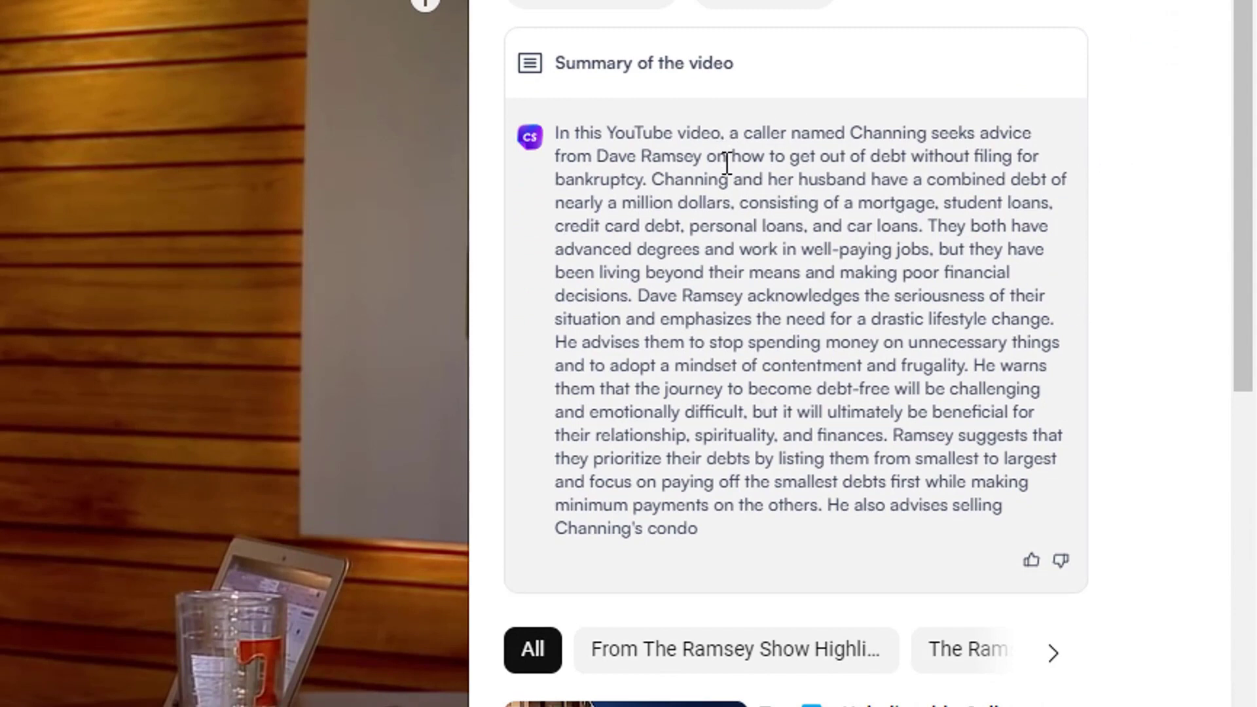
left_click_drag(729, 157, 776, 535)
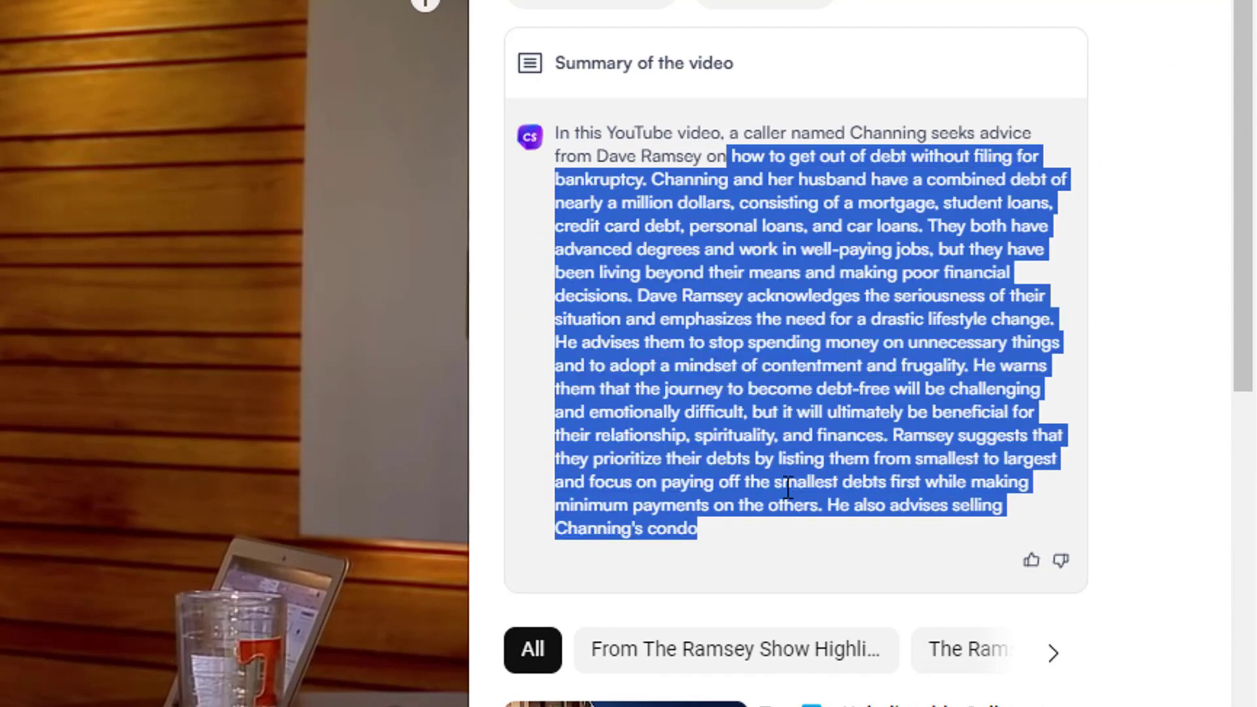
left_click(901, 200)
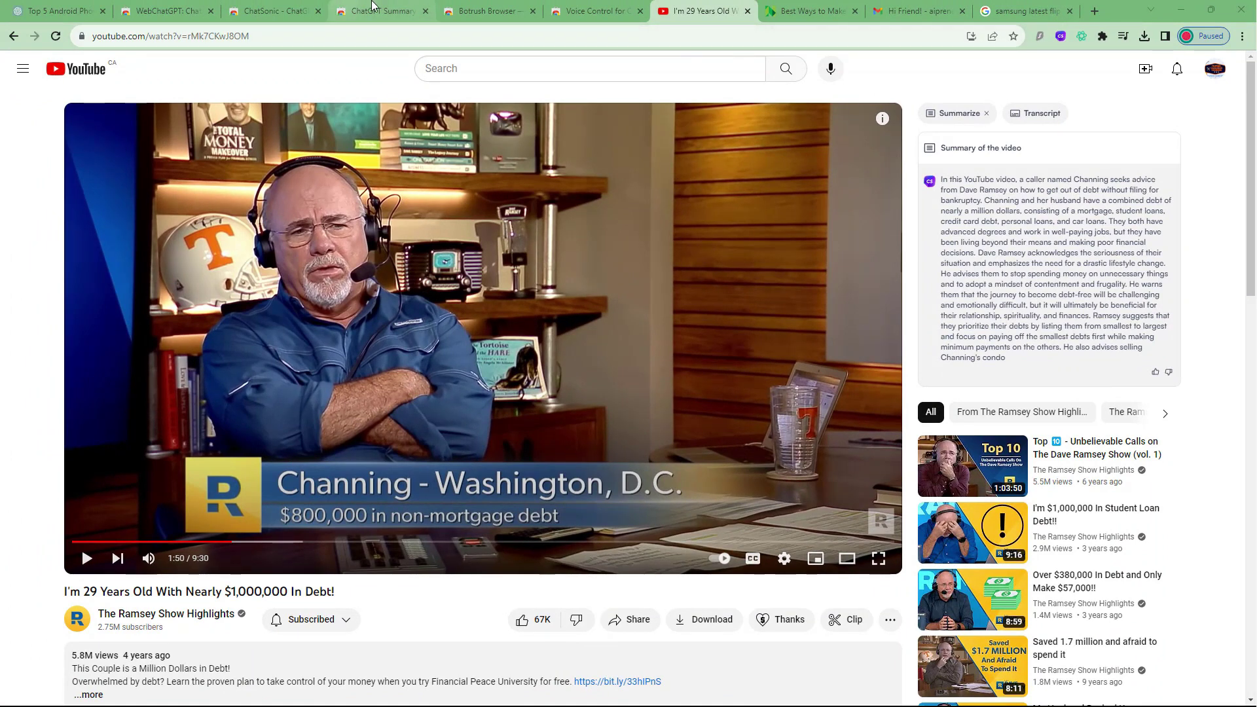
Check the ChatGPT Summary store page, then open the NerdWallet passive income article and return to its top
left_click(374, 6)
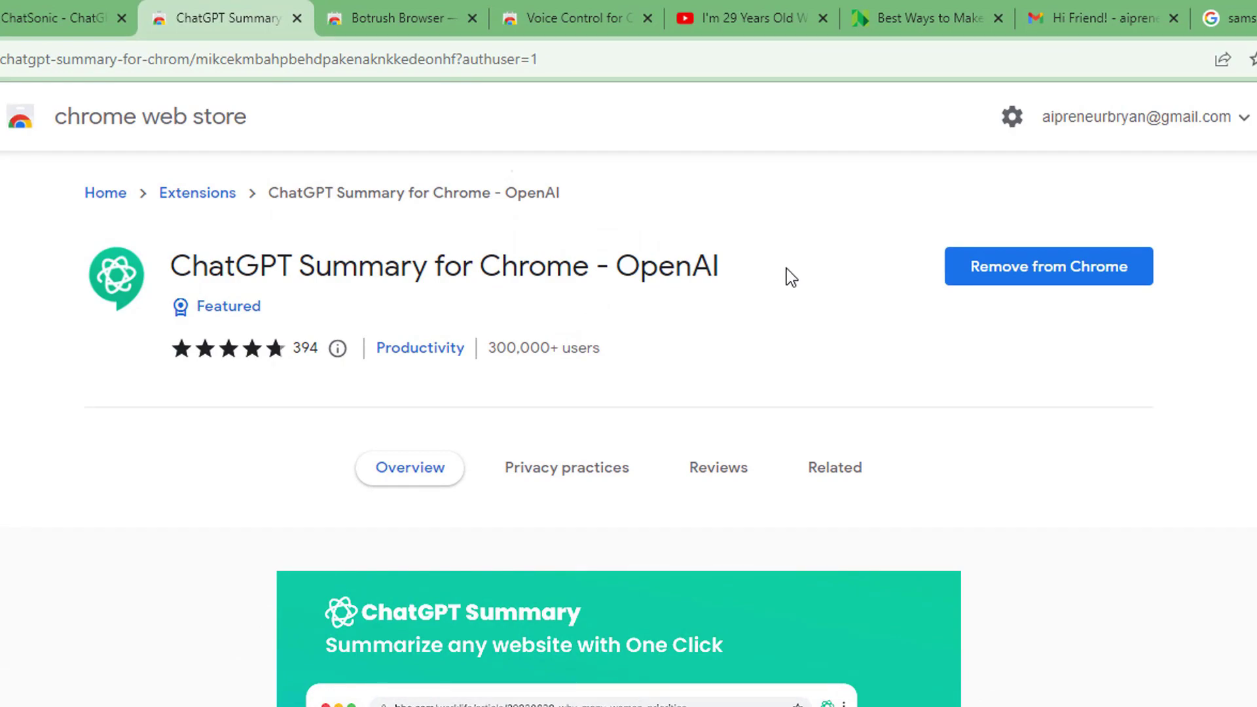
left_click(884, 17)
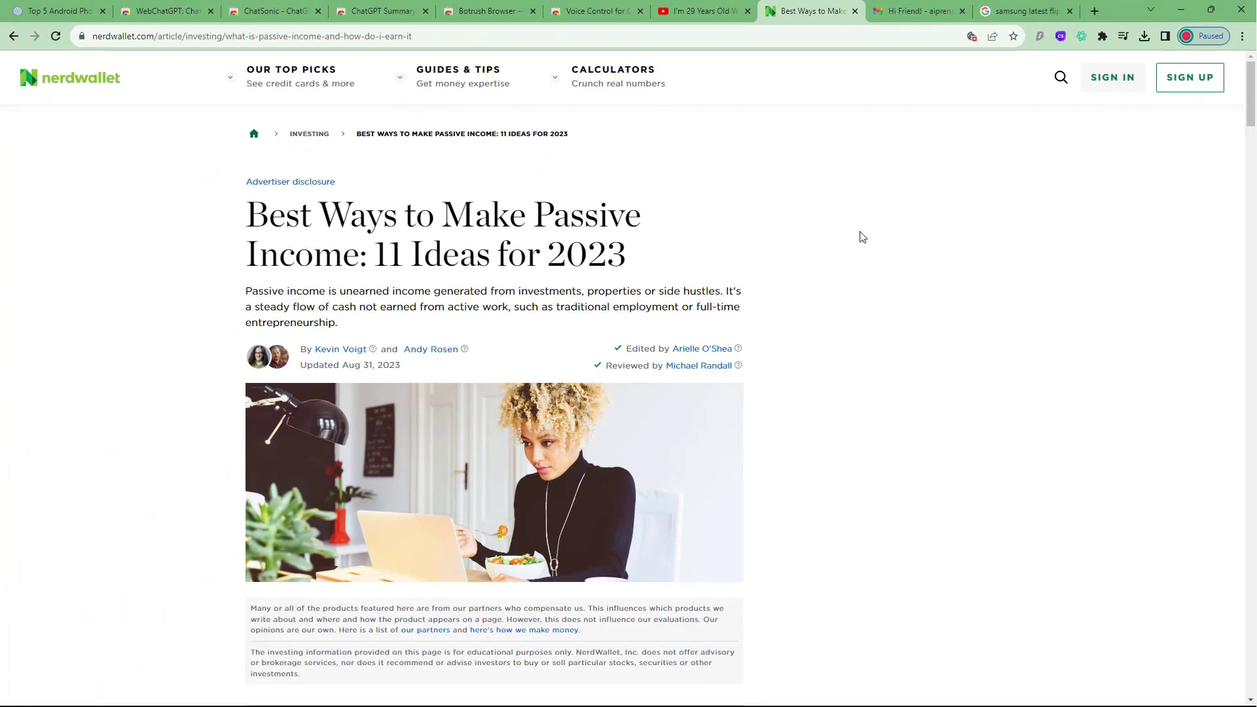
scroll(887, 237, "down", 3)
scroll(885, 237, "up", 3)
scroll(940, 254, "down", 10)
scroll(940, 292, "down", 20)
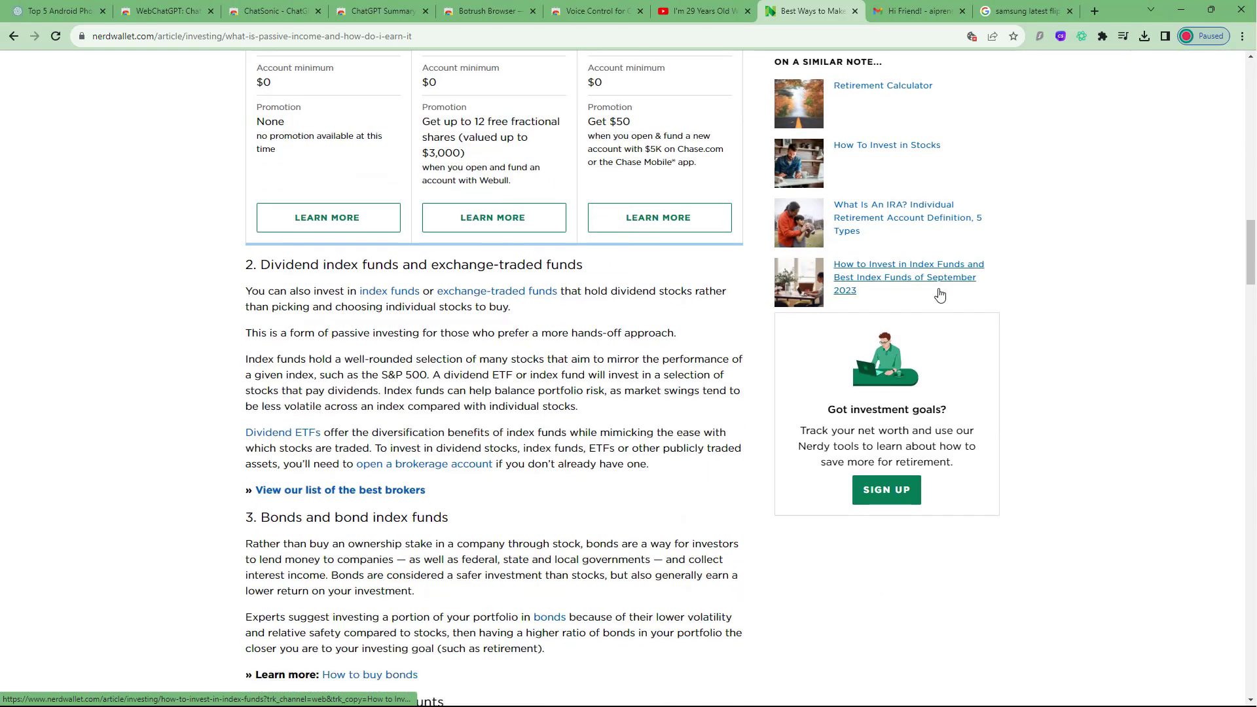
scroll(942, 292, "down", 5)
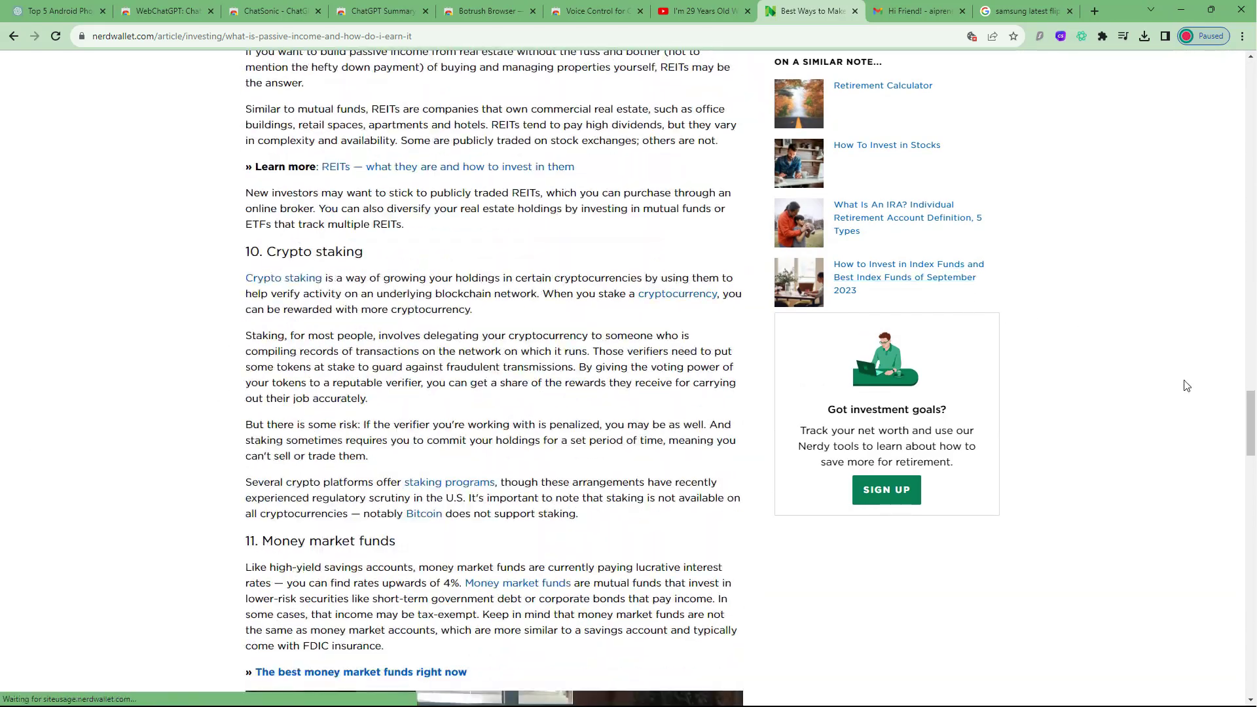
key("Home")
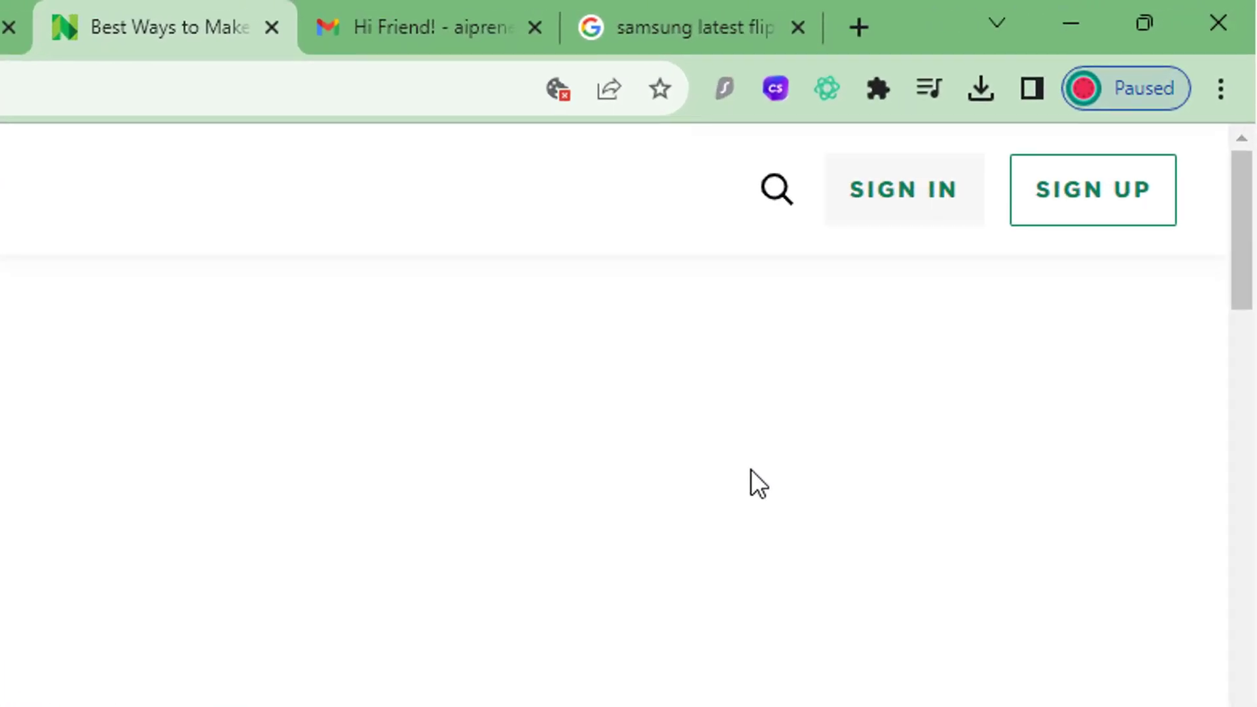
Summarize the NerdWallet article with ChatGPT, read the whole summary, and open the extension's Settings
left_click(827, 90)
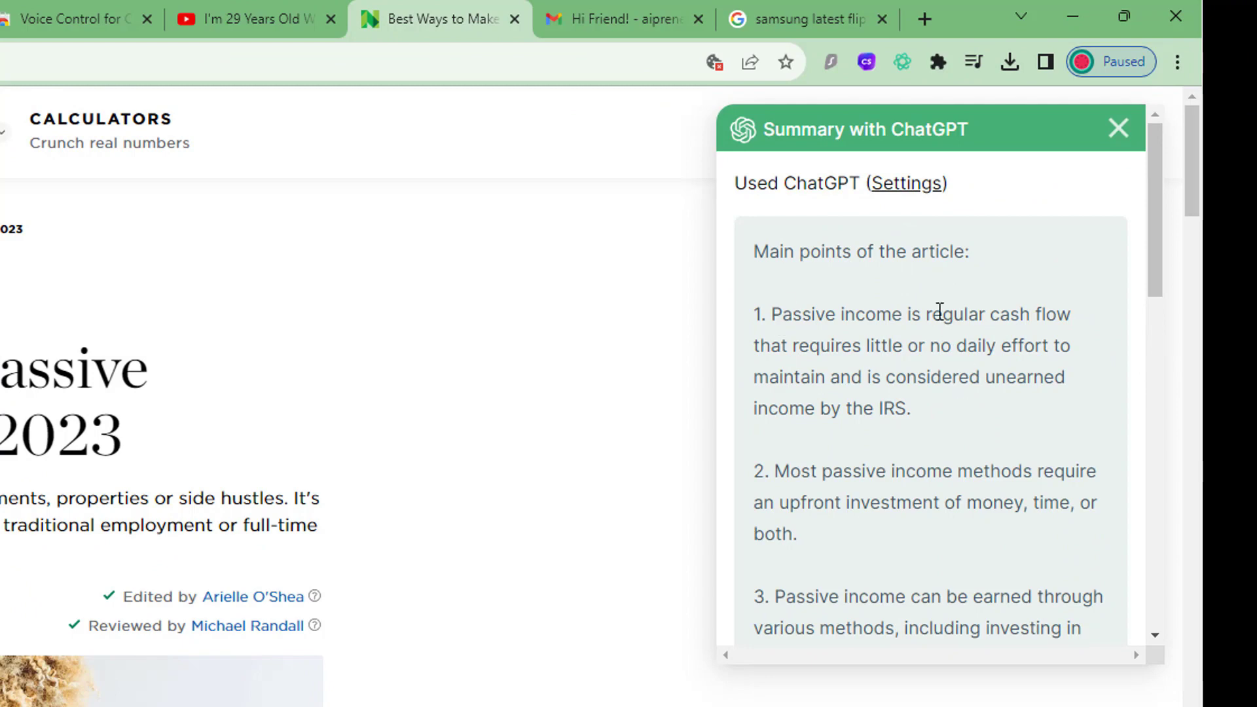
scroll(939, 315, "down", 10)
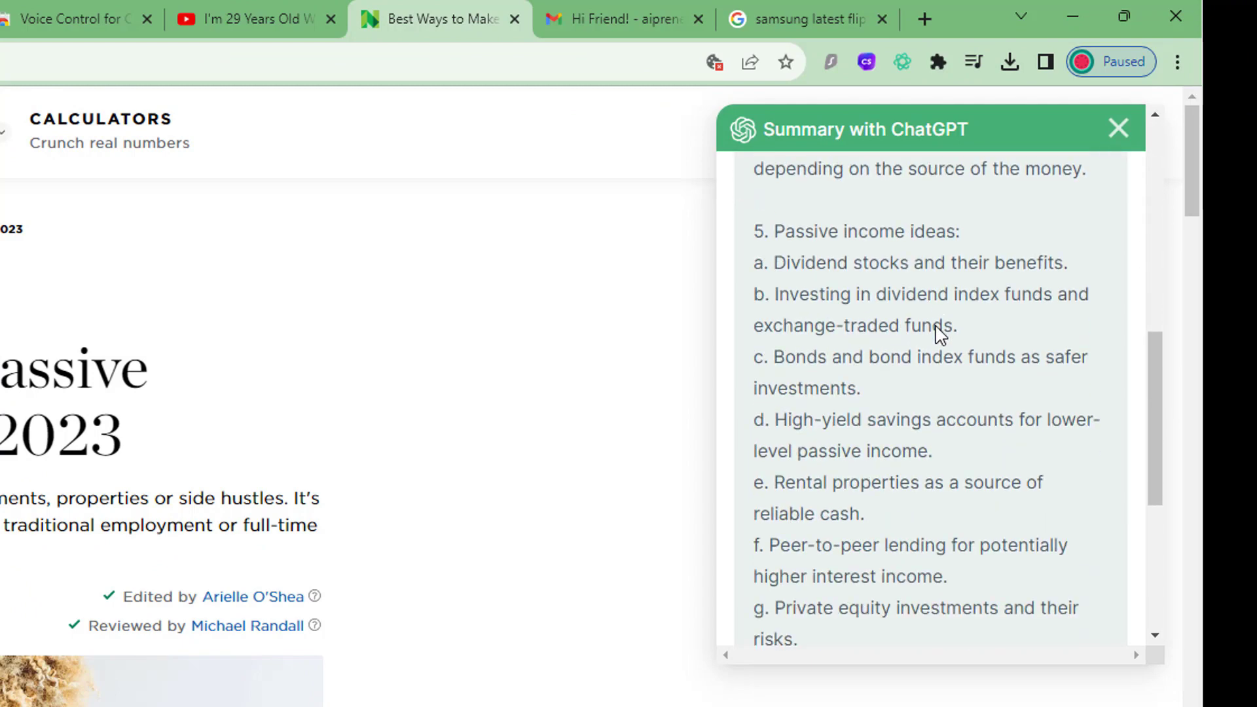
scroll(941, 334, "down", 6)
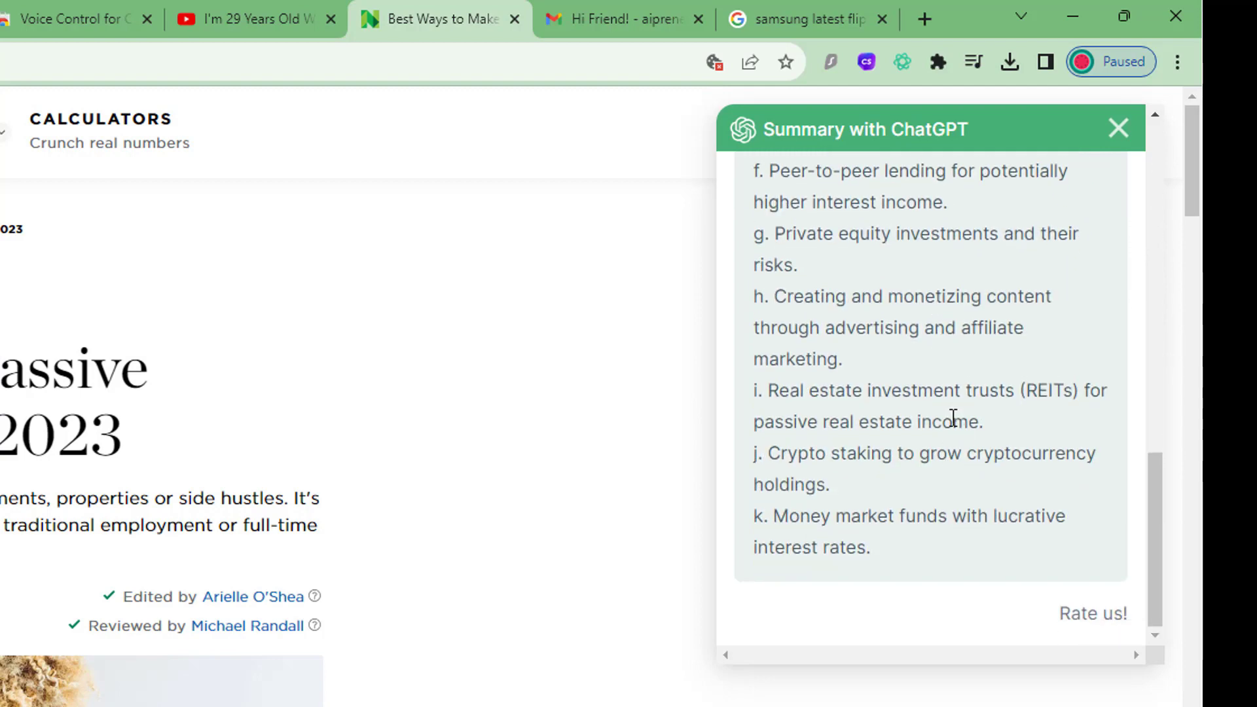
scroll(954, 419, "up", 8)
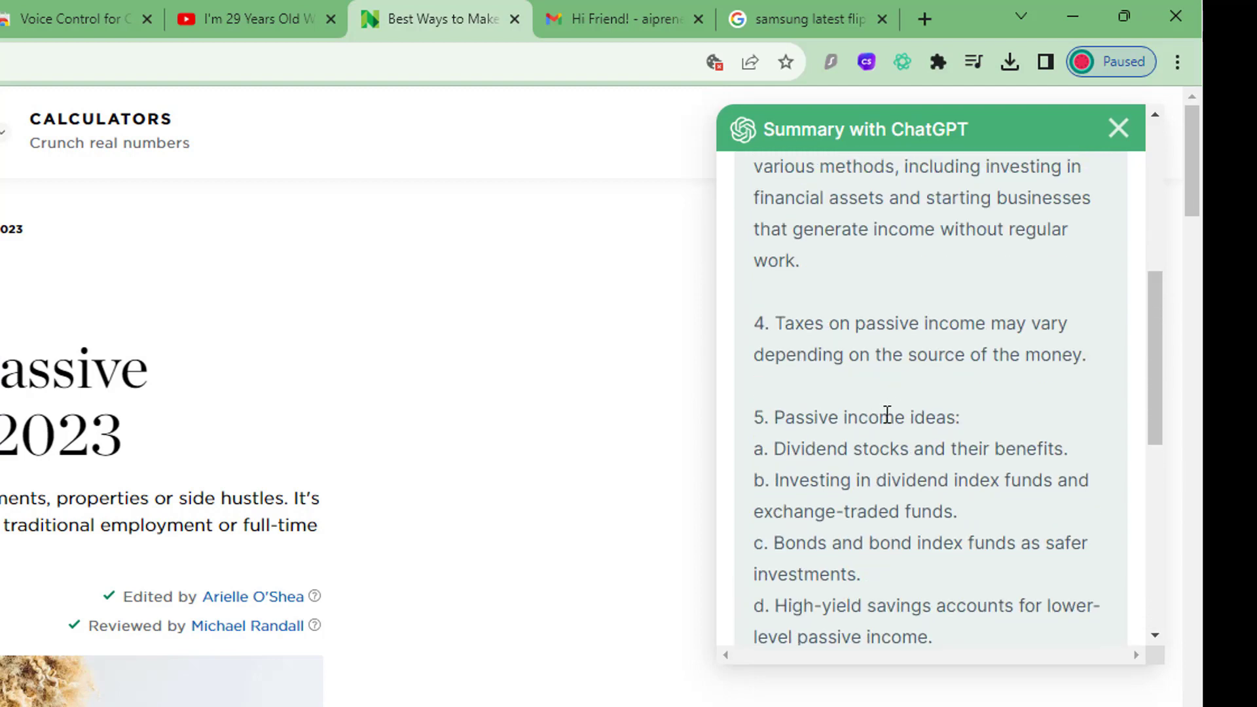
scroll(887, 414, "up", 7)
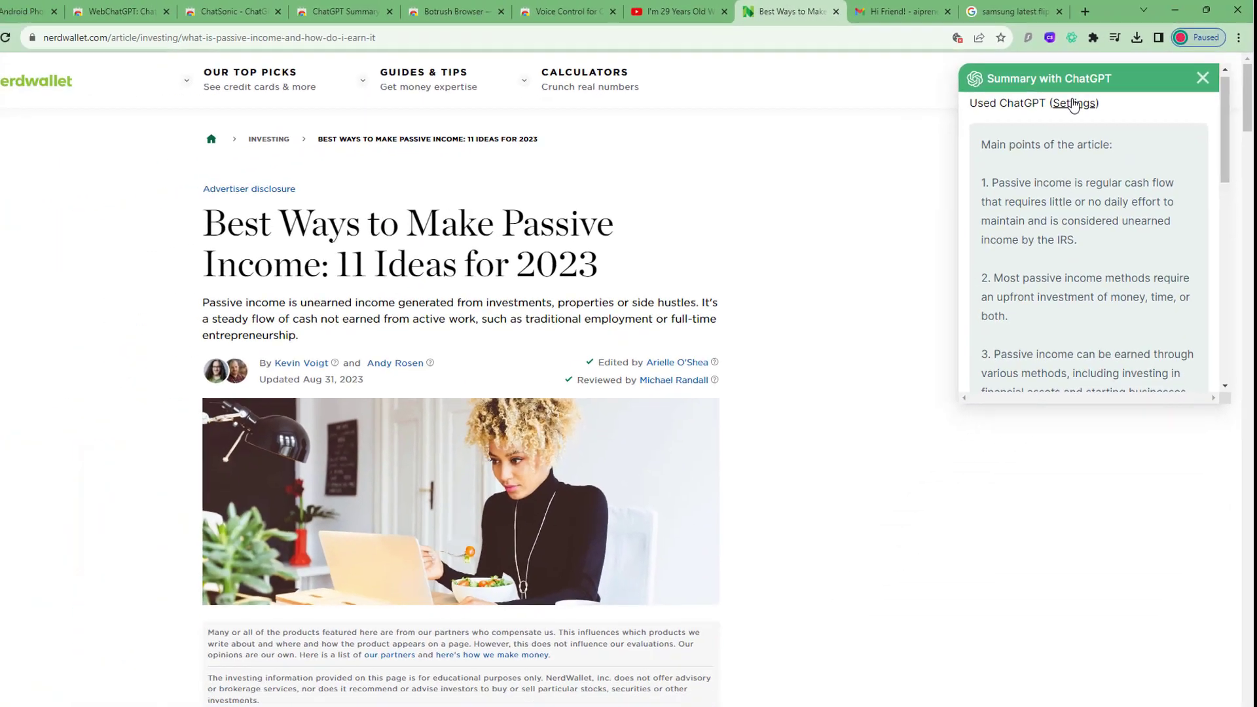
left_click(948, 155)
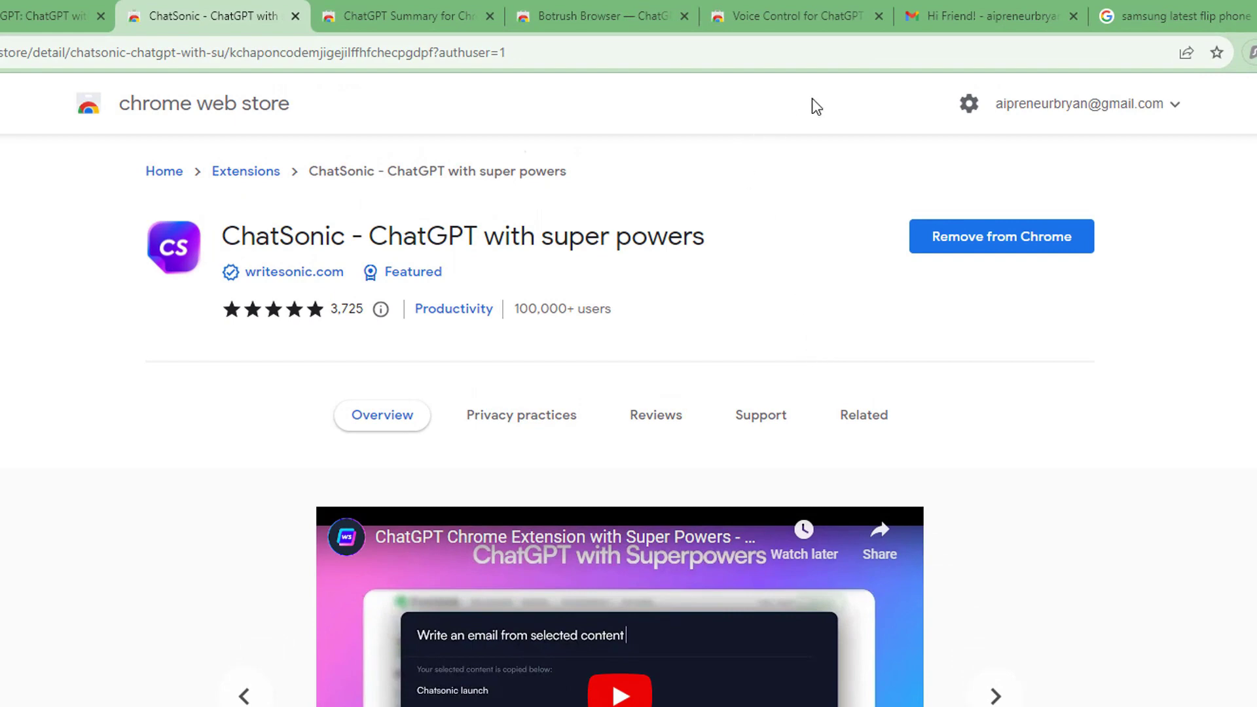
Switch to the Gmail 'Hi Friend!' tab showing the new message with ChatSonic's email writer
left_click(982, 15)
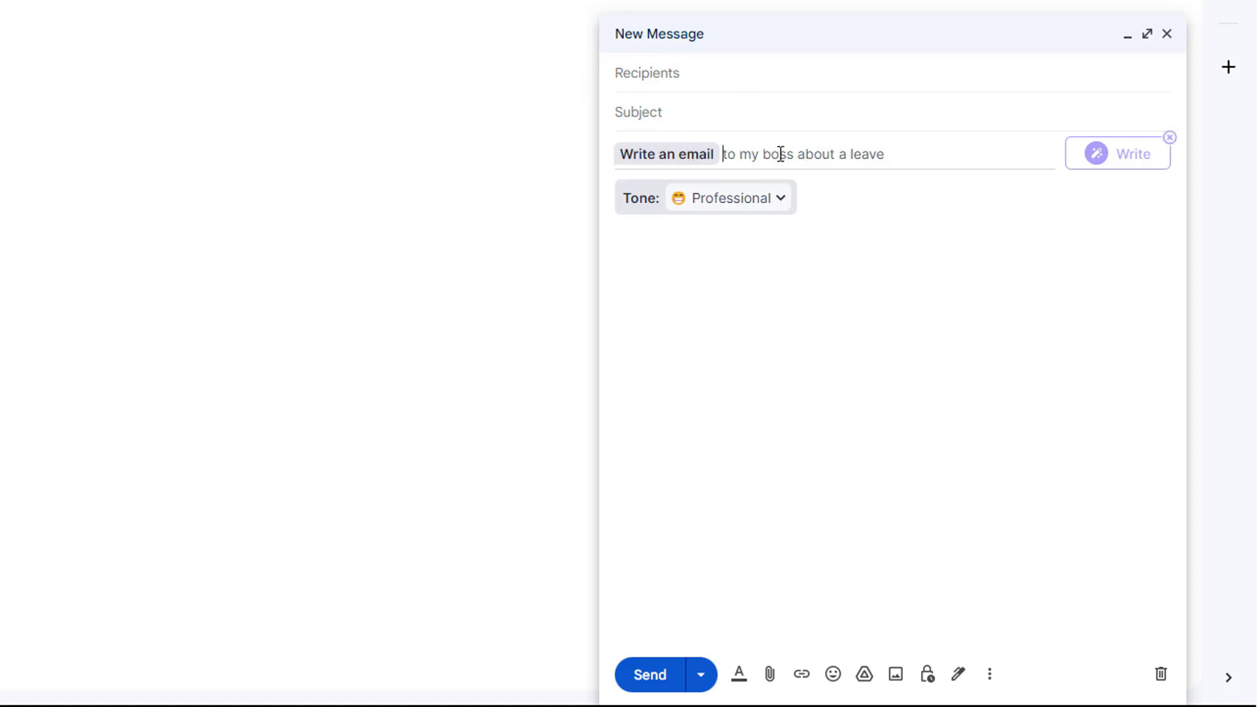
Enter the request 'to my boss about a vacation leave of 2 weeks to Hawaii' with Professional tone
type("to")
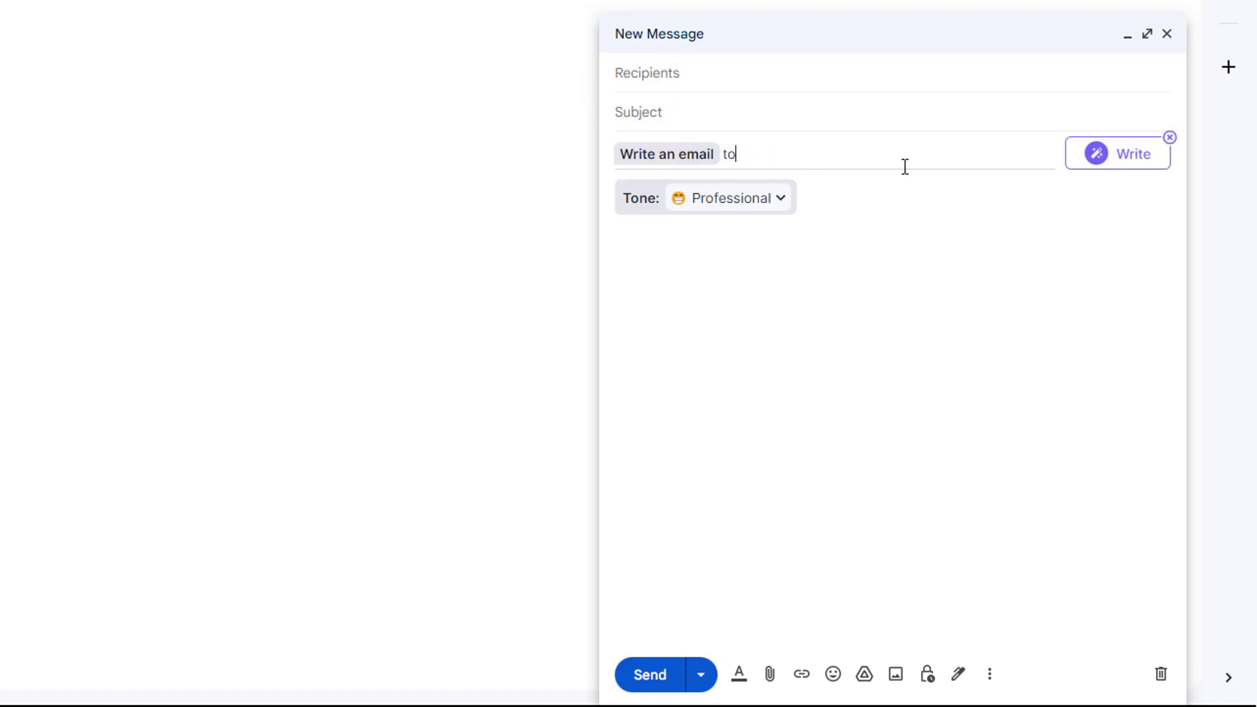
type(" my boss about a vacatio")
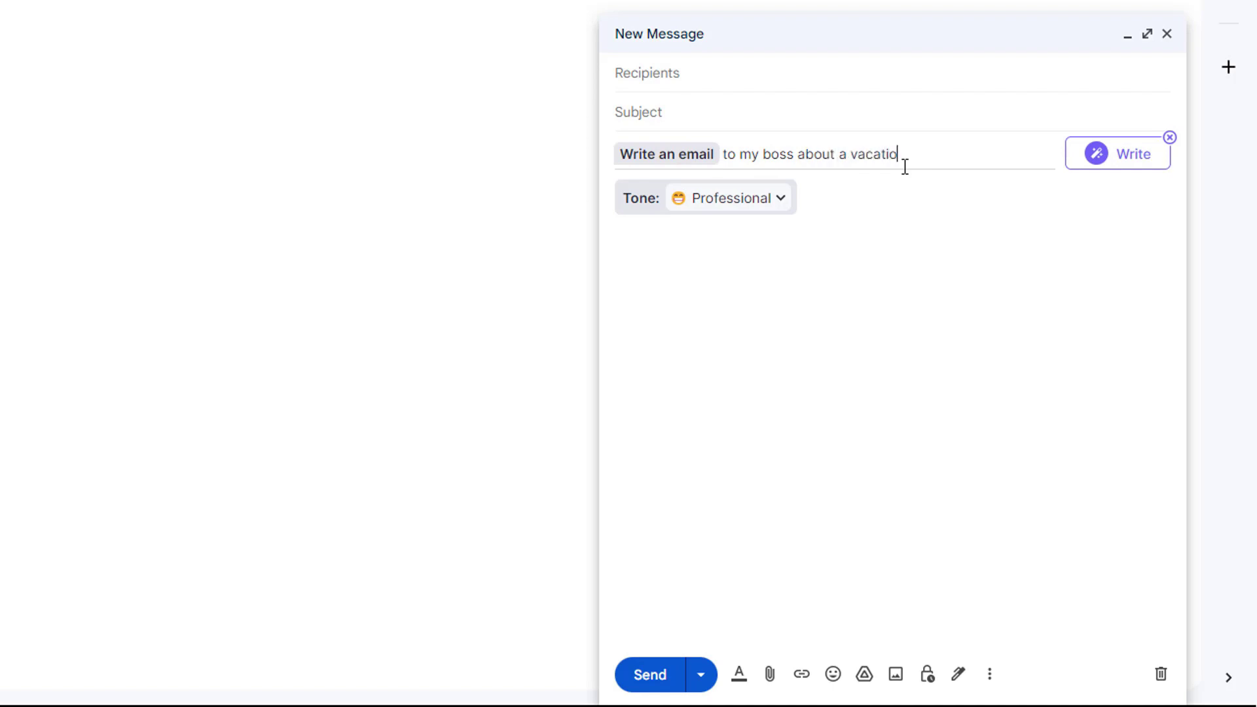
type("n leave of 2 weeks to Hawaii")
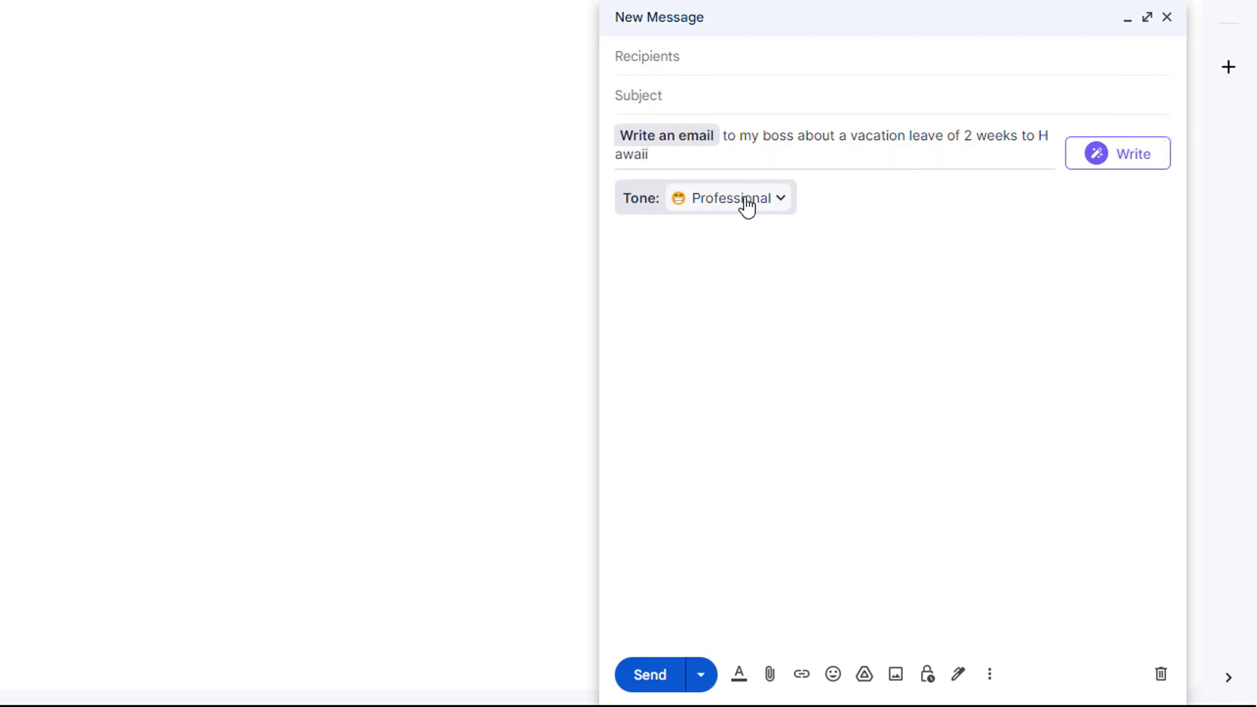
left_click(747, 205)
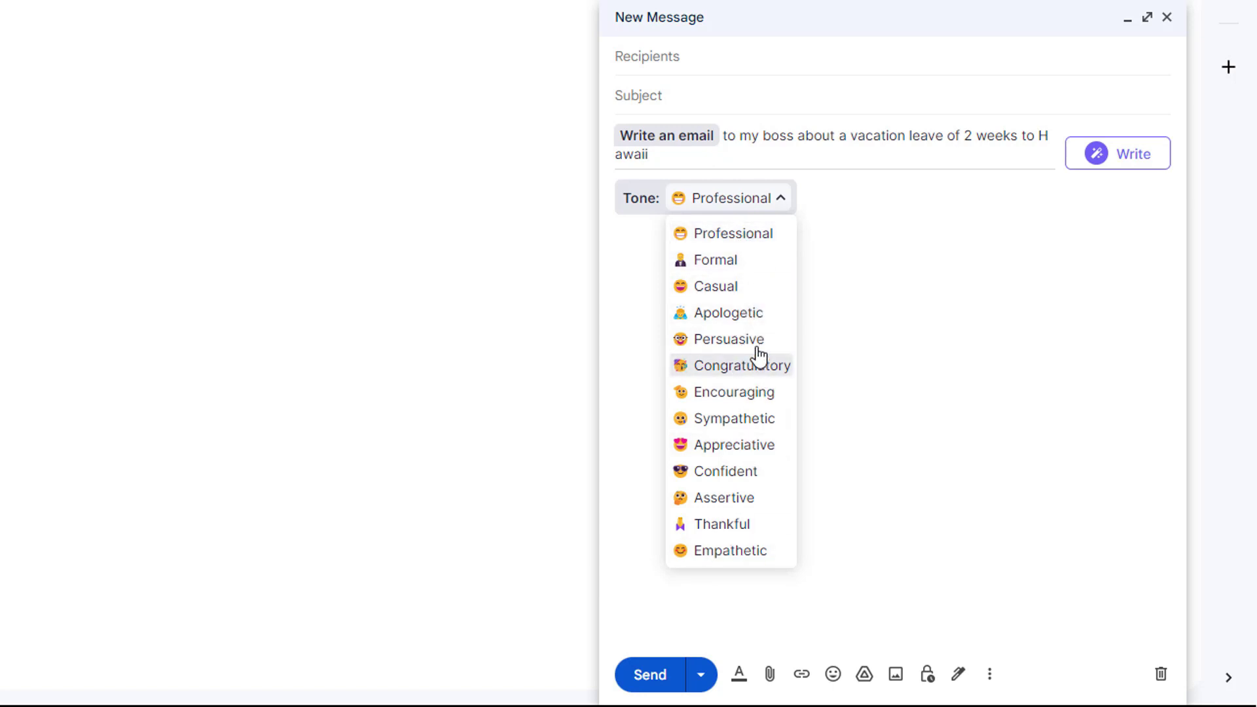
left_click(755, 242)
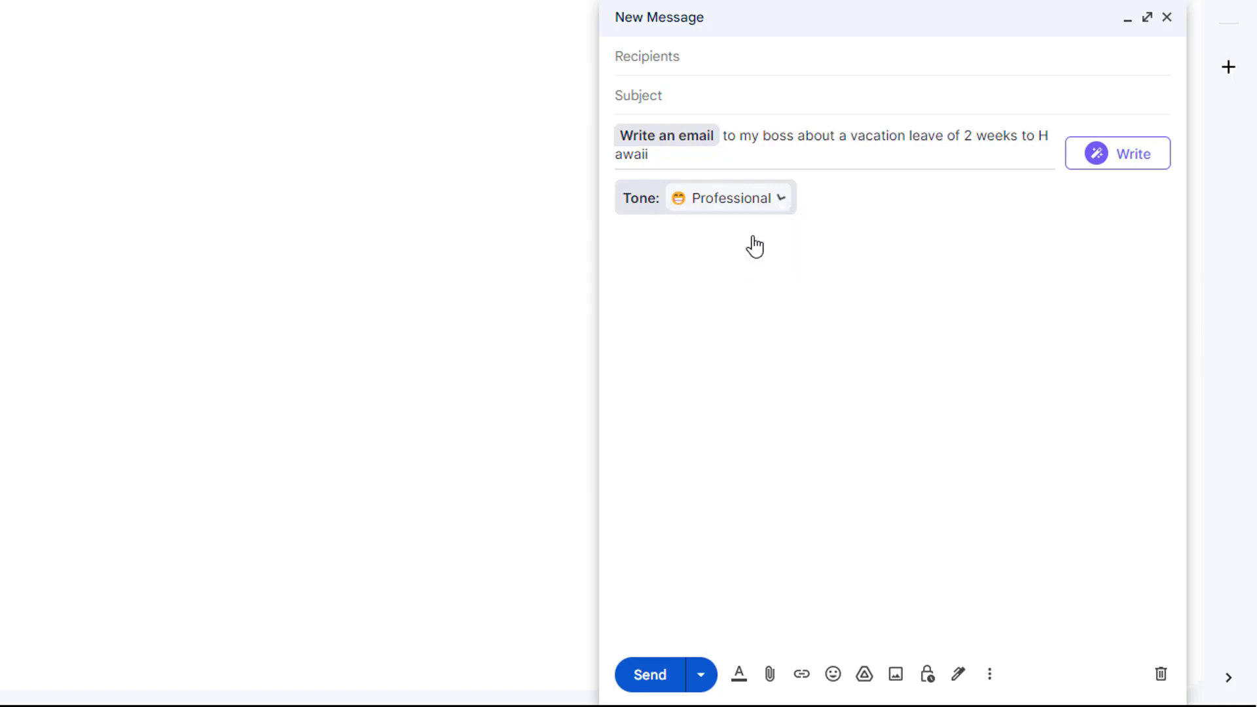
Generate the 'Request for 2-Week Vacation Leave to Hawaii' email and minimize the draft
left_click(1128, 160)
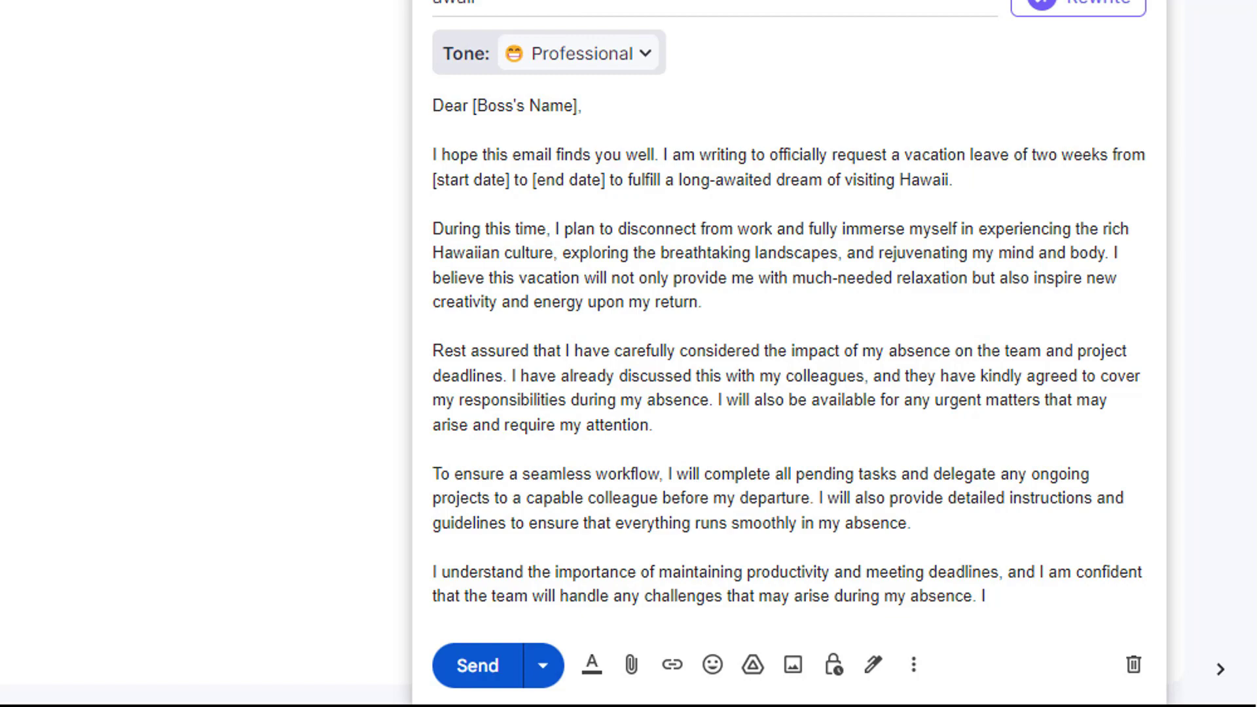
left_click(1160, 247)
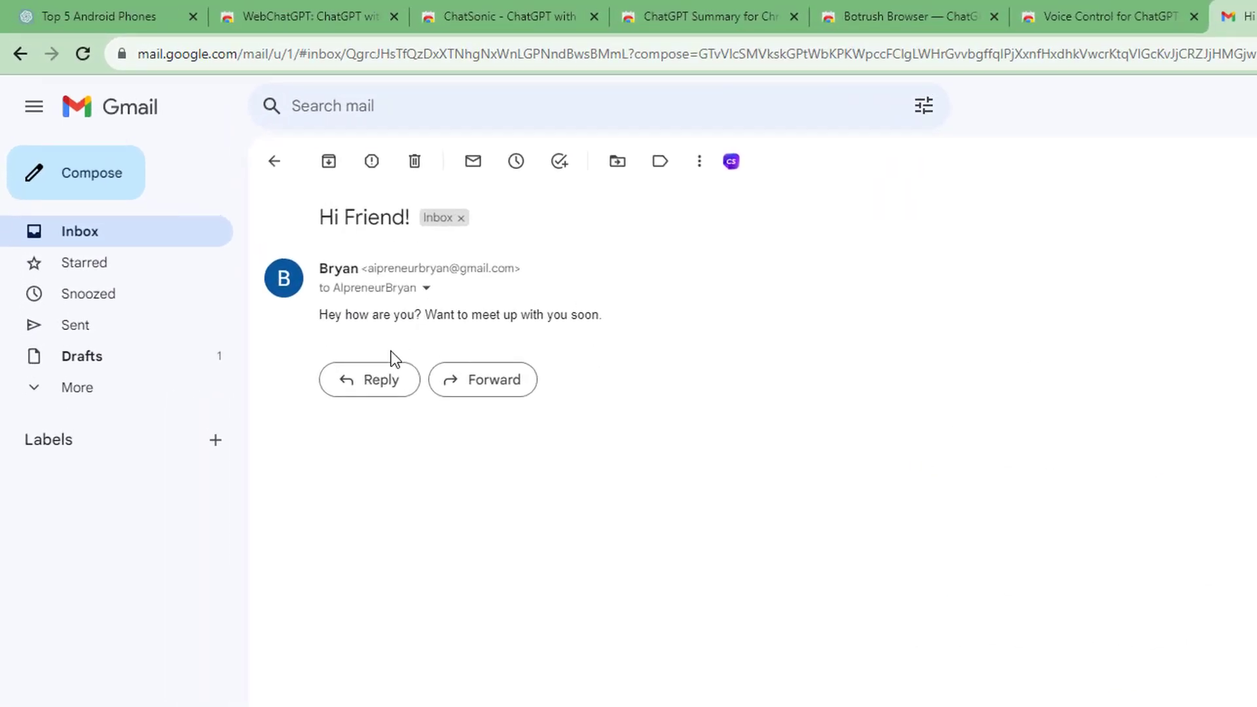
Reply to 'Hi Friend!' with the brief-reply prompt 'I'm unable to come and let's meet sometime soon', Neutral tone
left_click(383, 379)
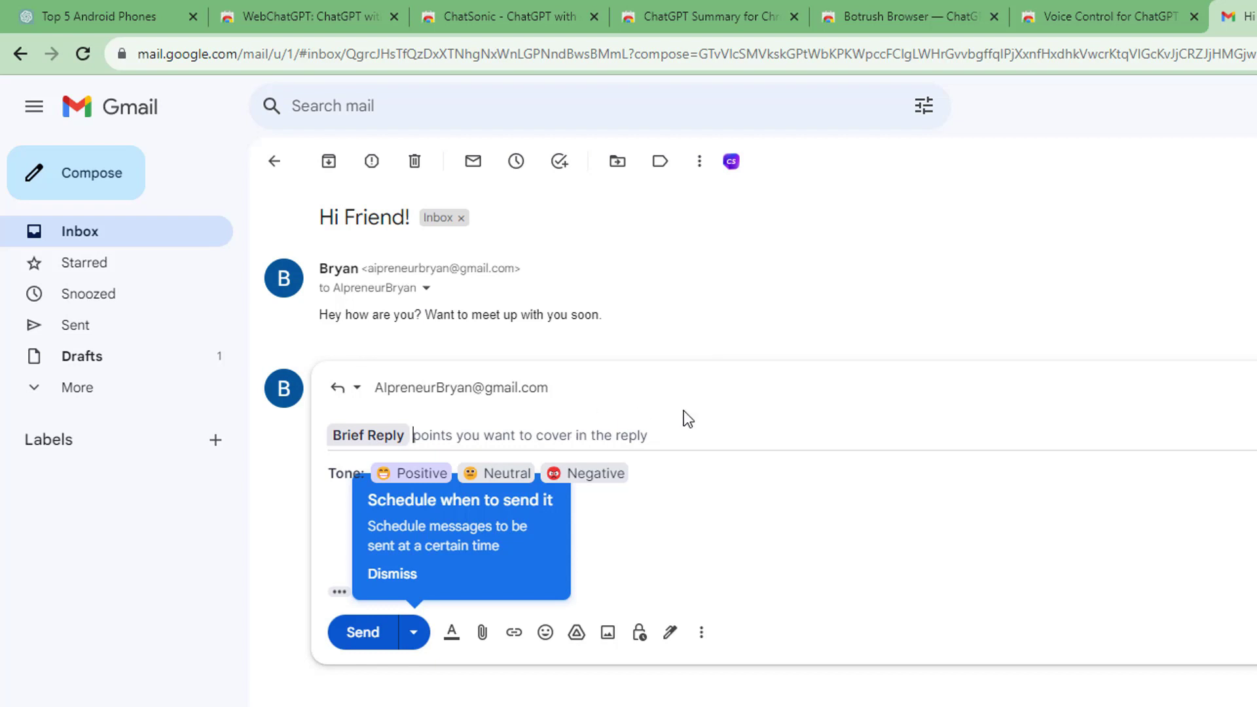
type("I")
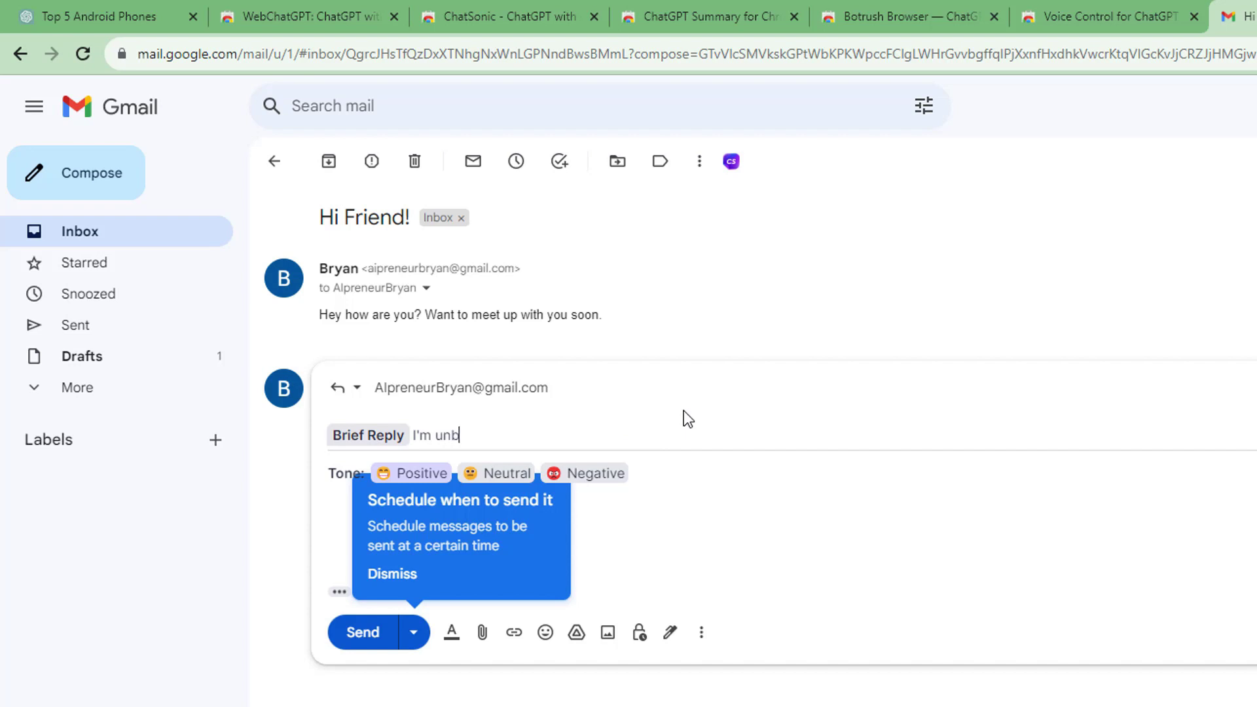
type("'m unable to come and let's mee")
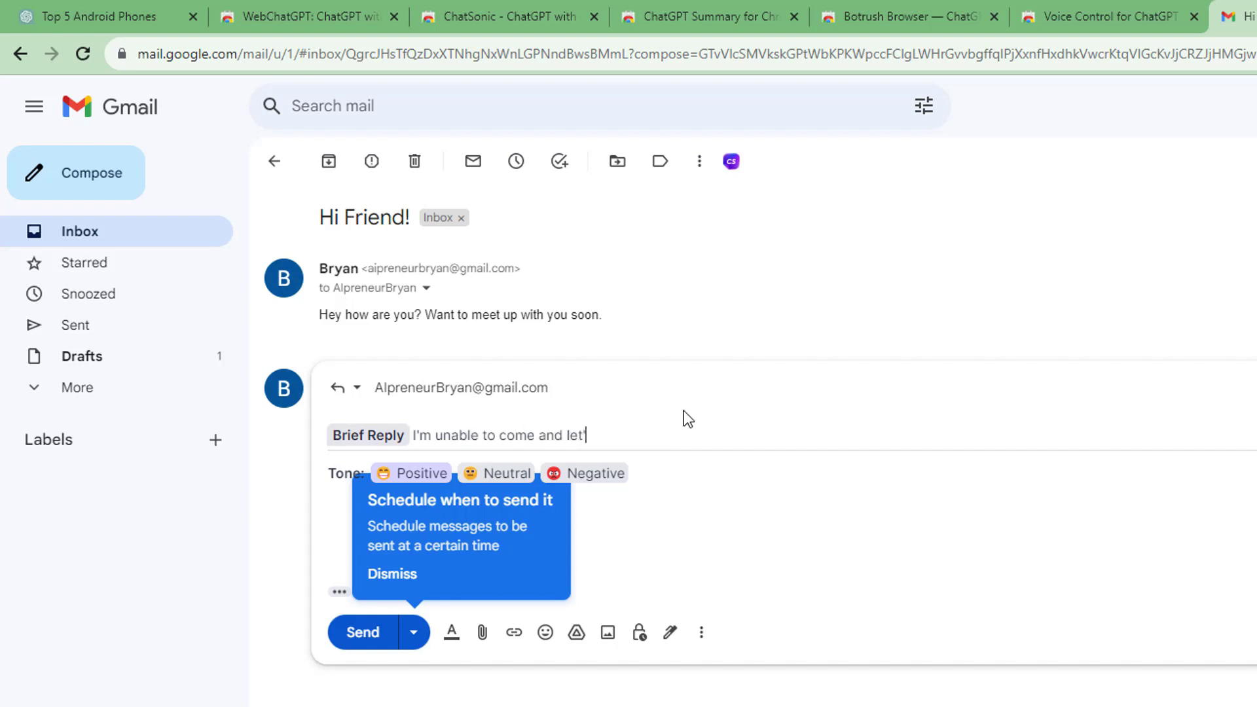
type("t sometime soon")
left_click(487, 478)
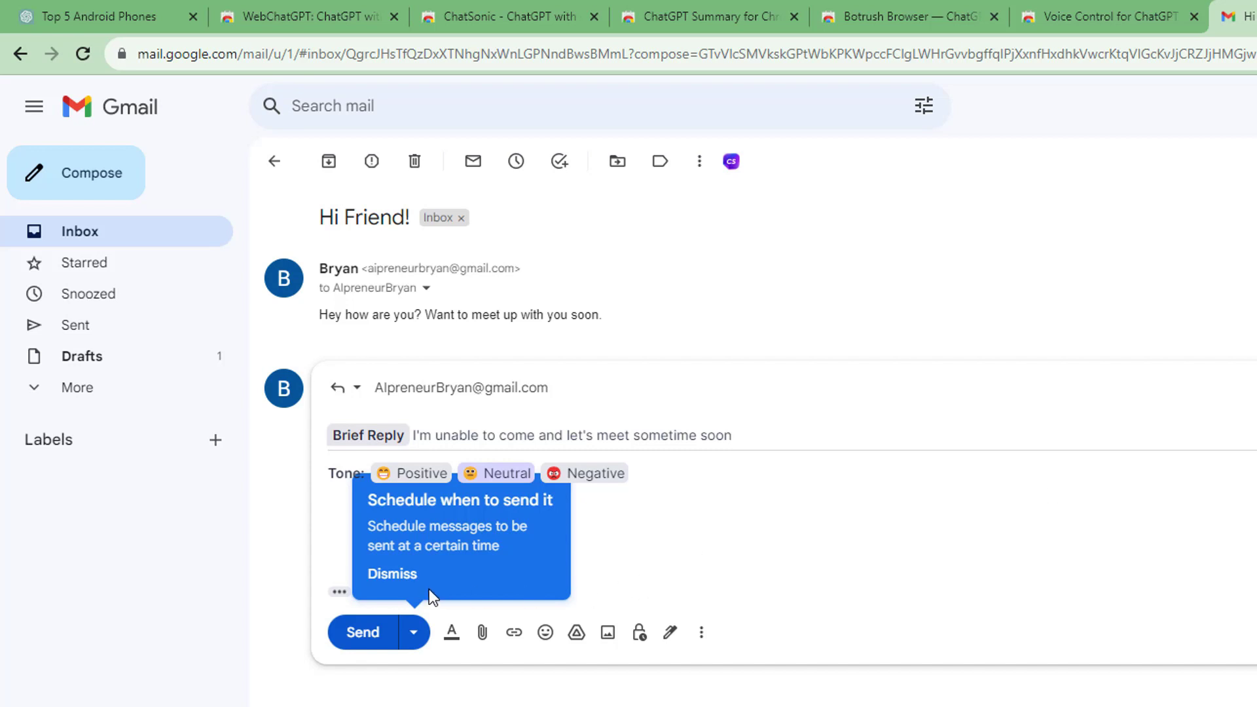
Have the assistant generate the reply to the Hi Friend! email from the brief points
left_click(1121, 435)
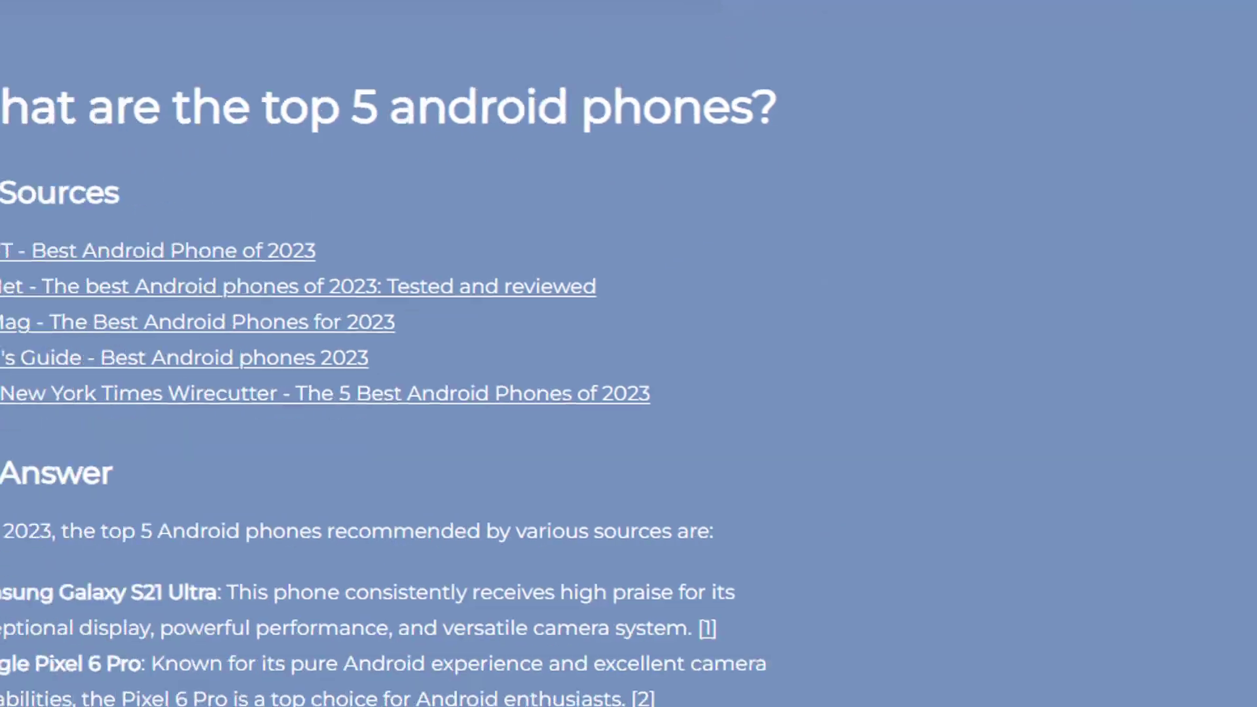
In the extension's appearance settings, switch to Light mode with the Gunmetal colour scheme
left_click(1215, 474)
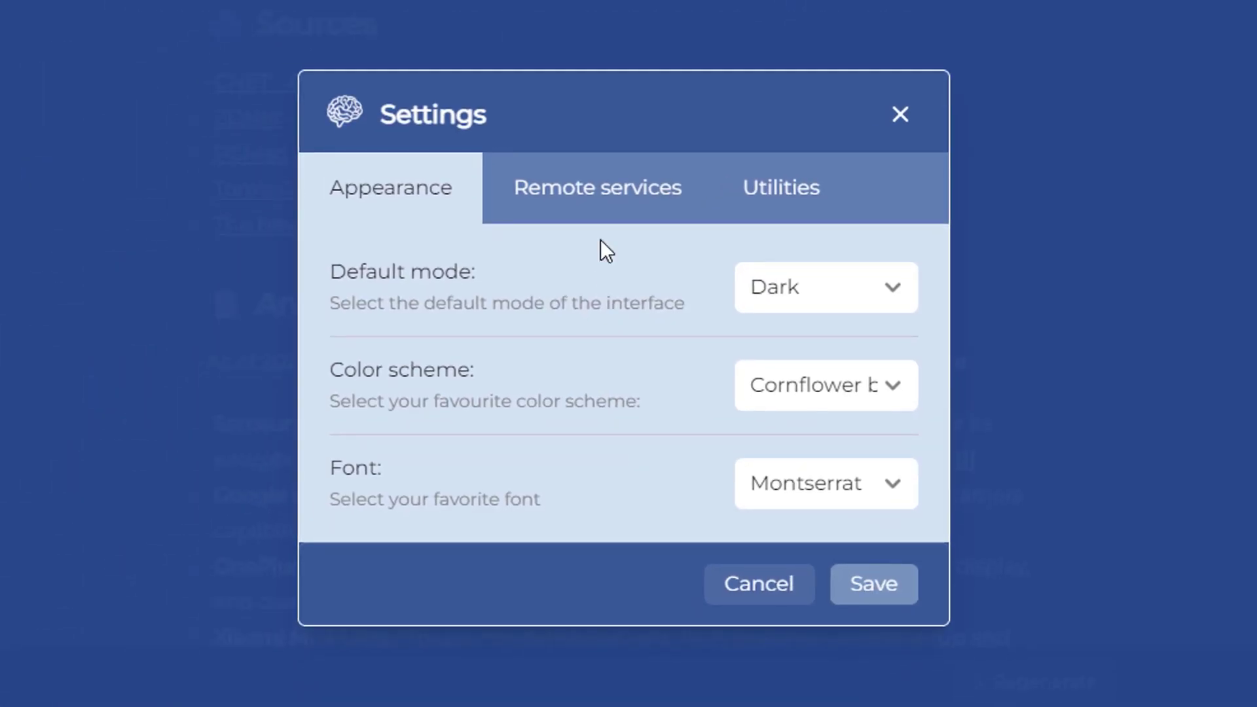
left_click(840, 290)
left_click(829, 353)
left_click(845, 399)
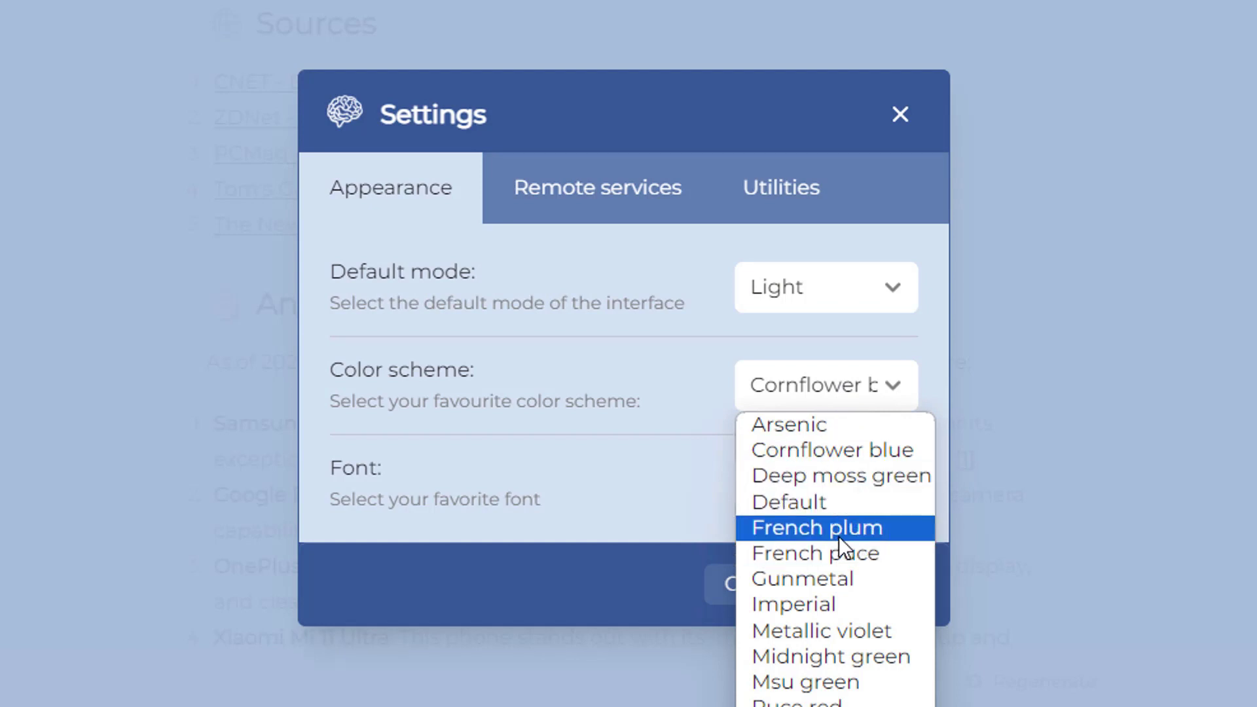
left_click(835, 579)
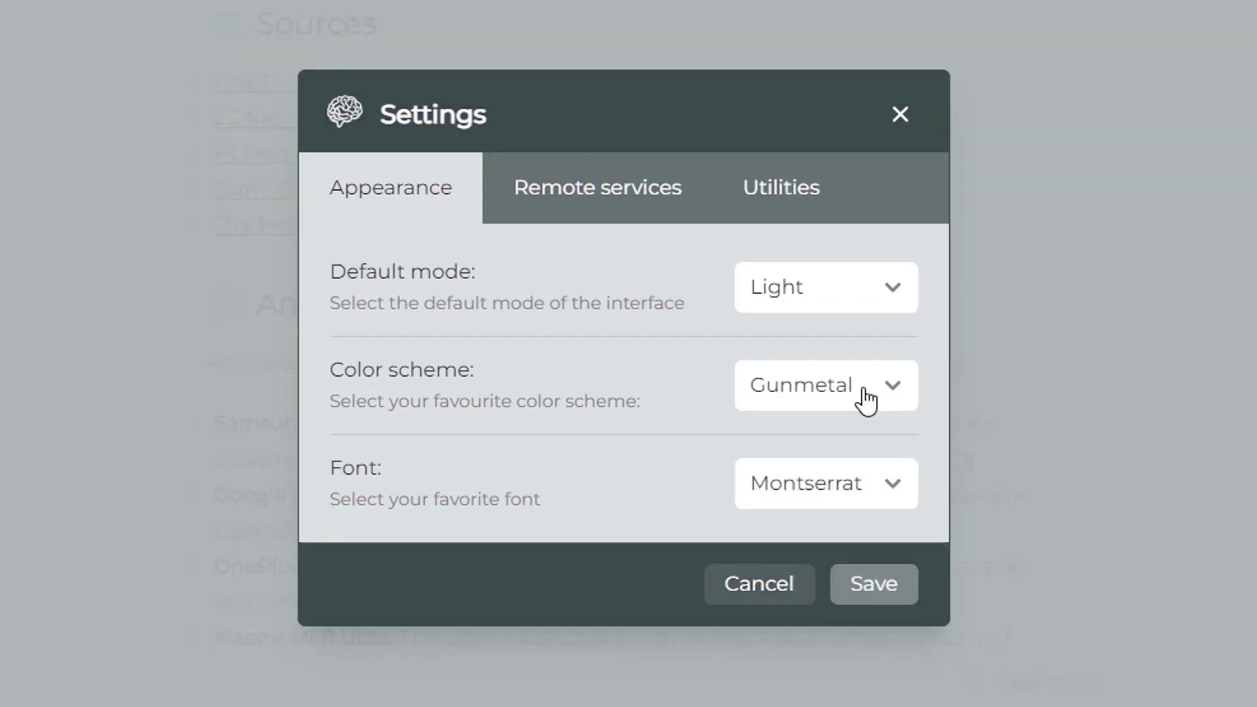
Change the colour scheme to Puce red, keep the Montserrat font, and close the settings
left_click(865, 399)
left_click(838, 699)
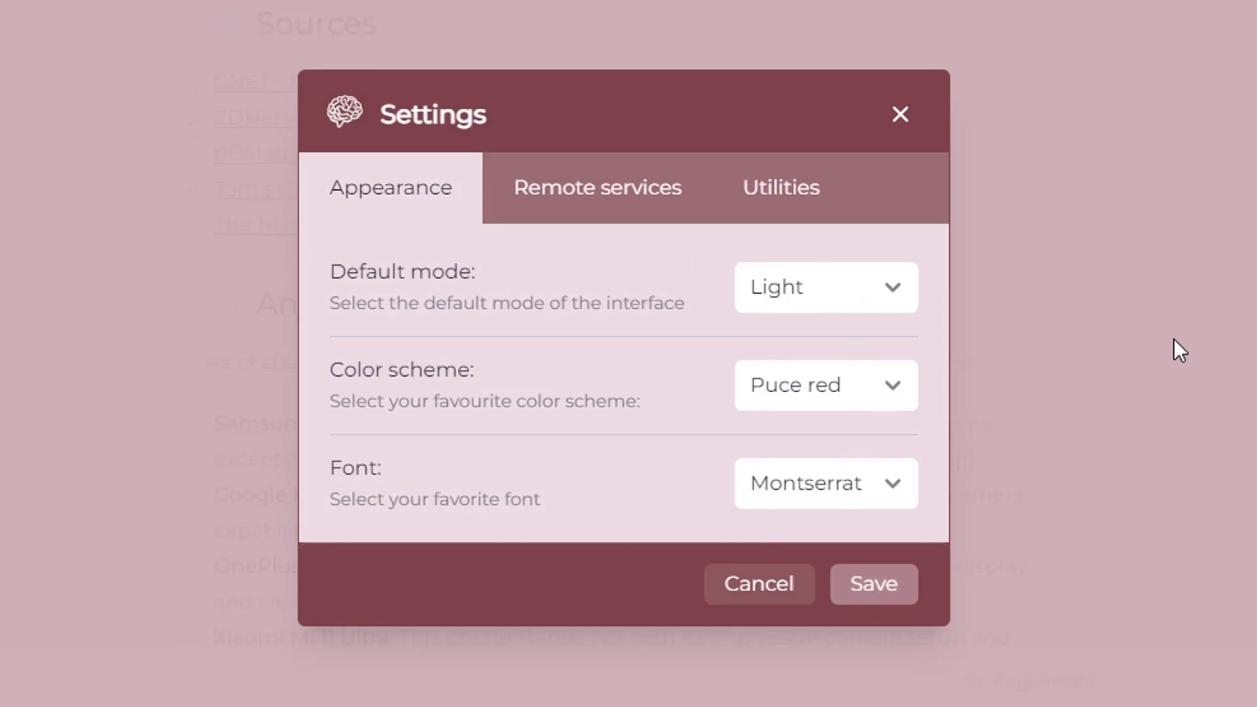
left_click(889, 490)
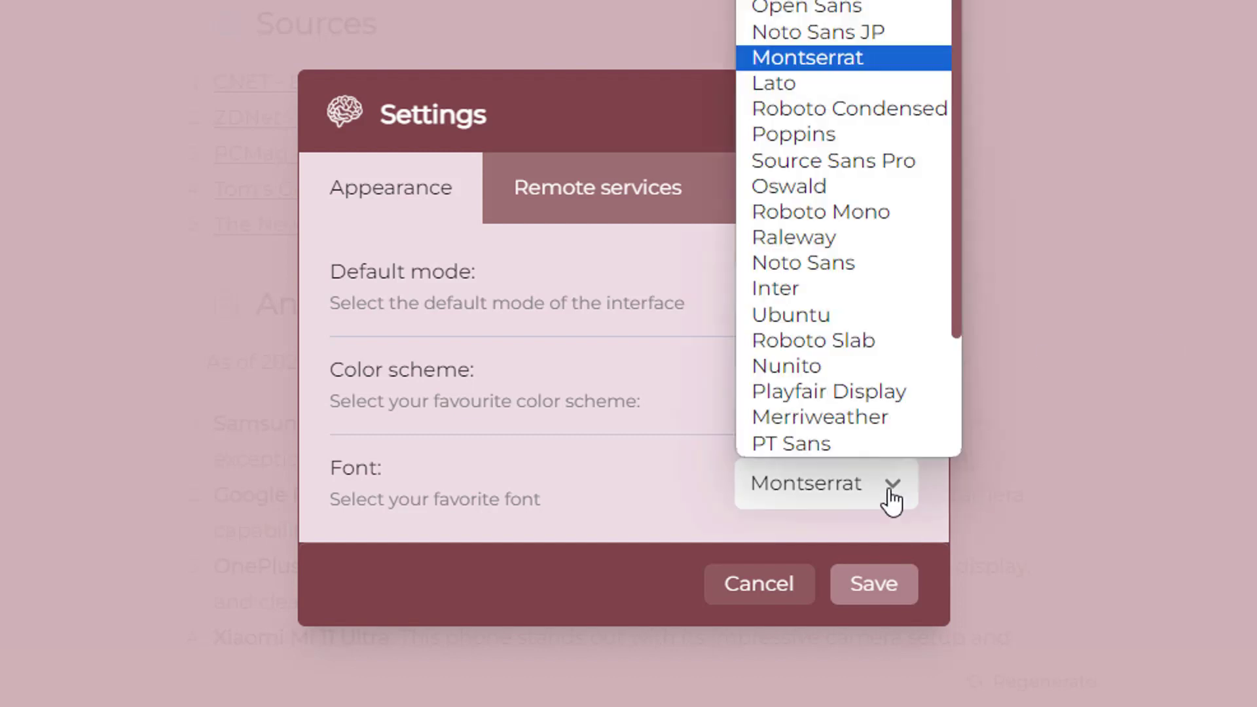
key("Escape")
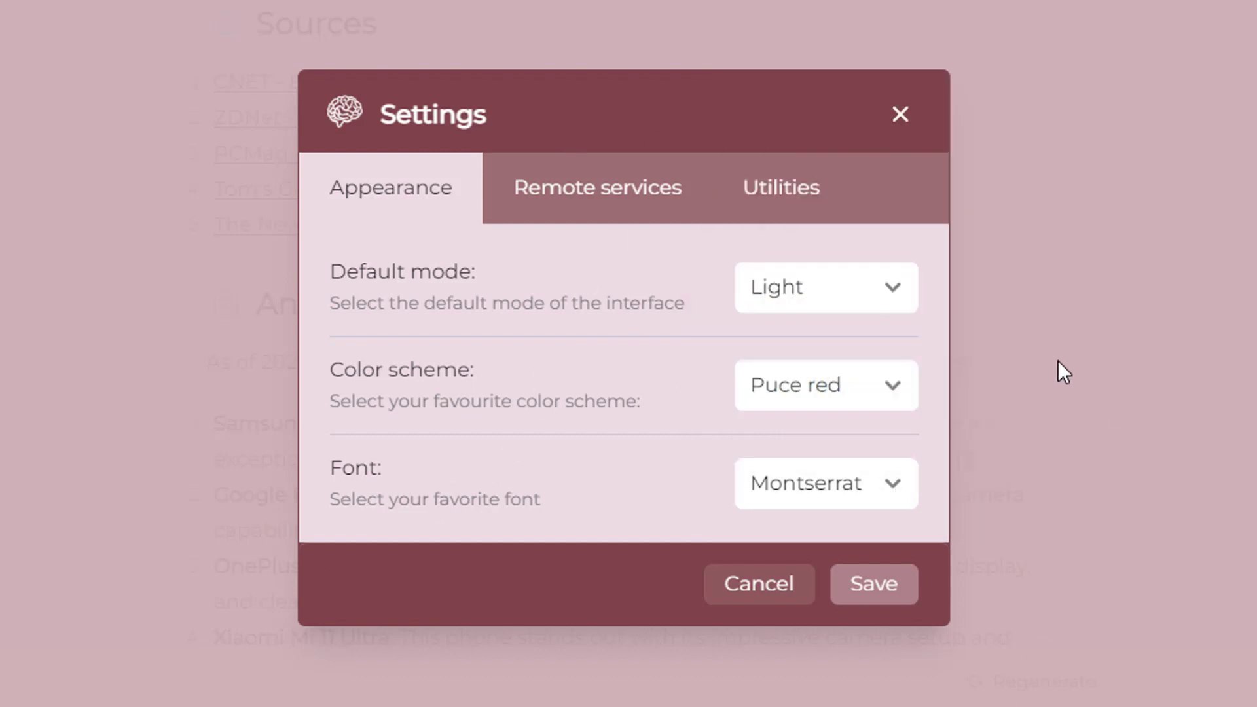
left_click(874, 584)
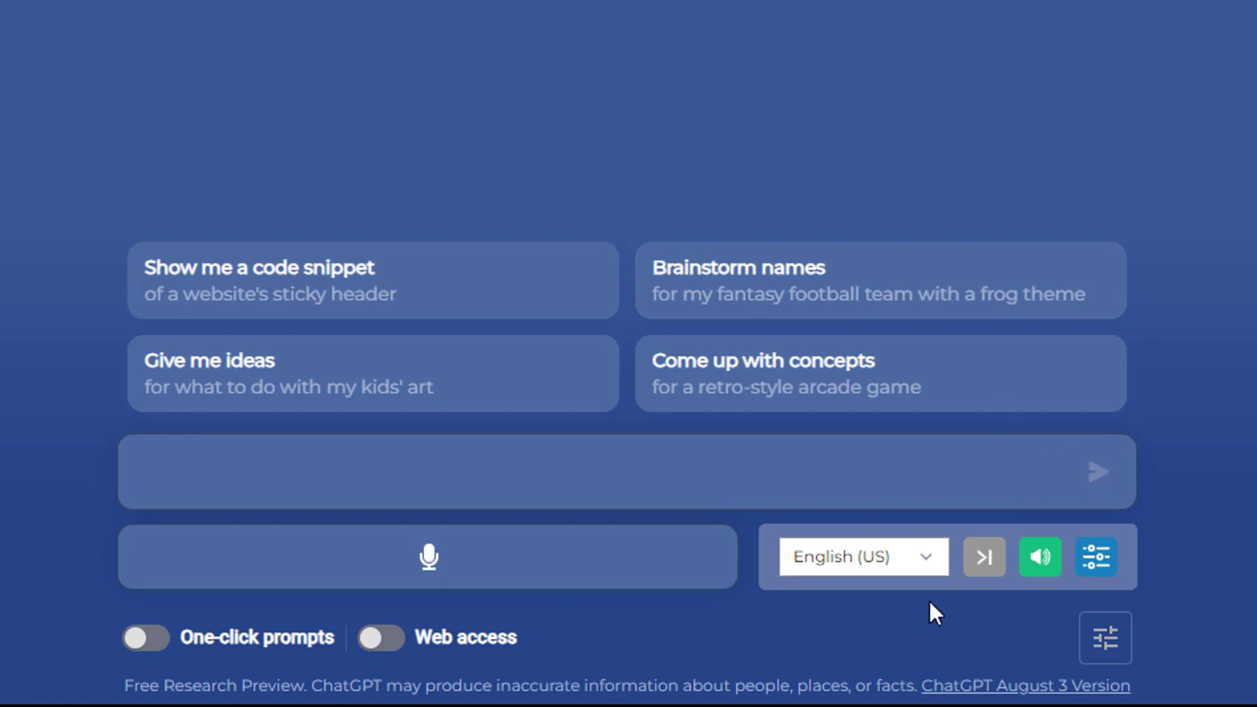
Keep English (US) as the voice language and ask 'tell me a cool joke' by voice
left_click(918, 563)
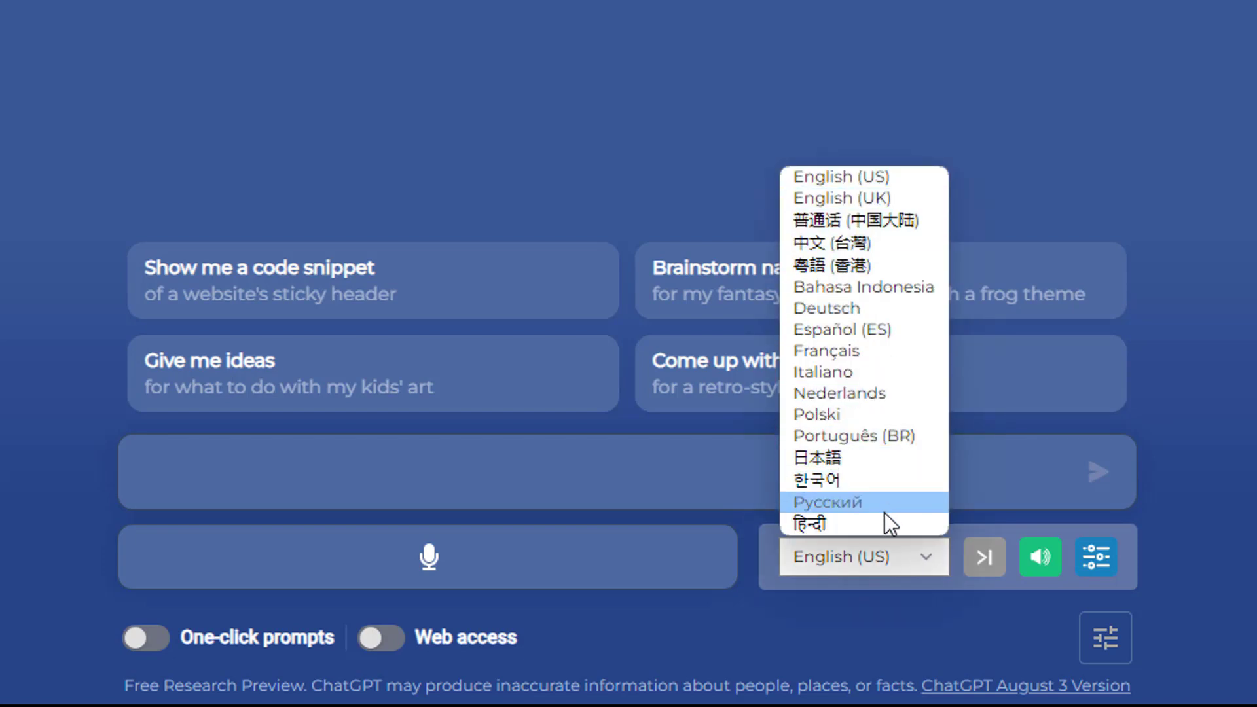
left_click(1165, 68)
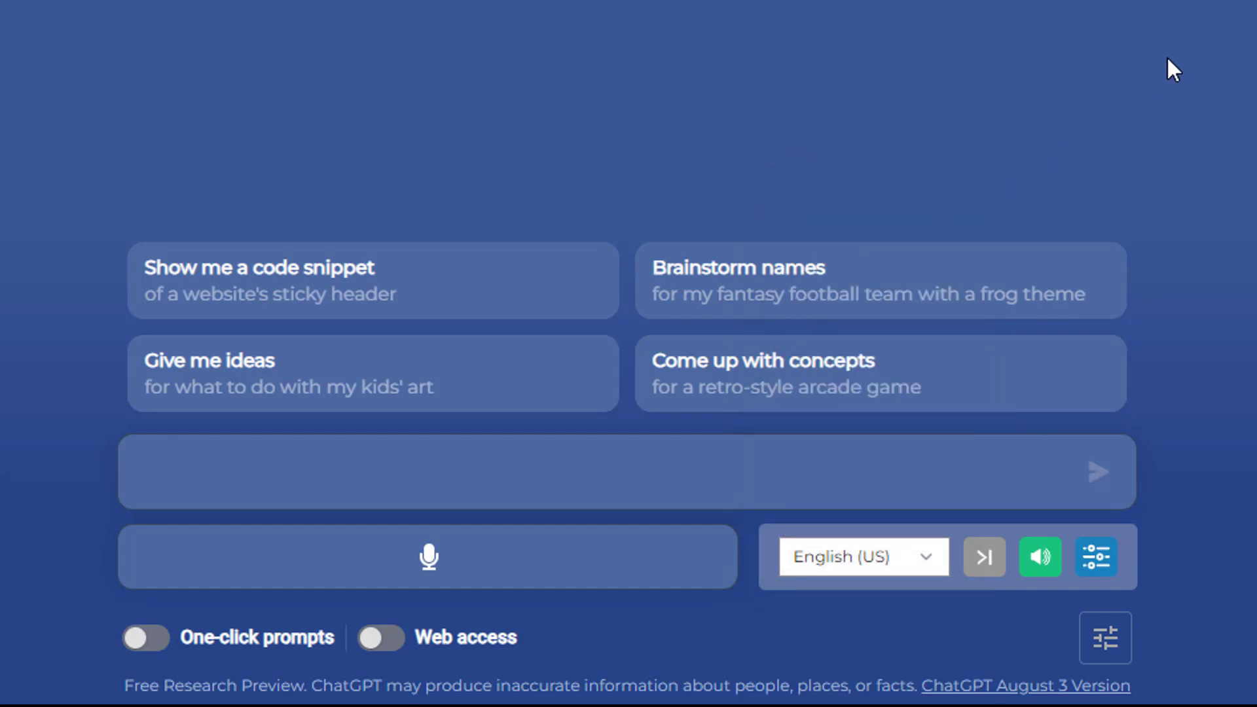
key("space")
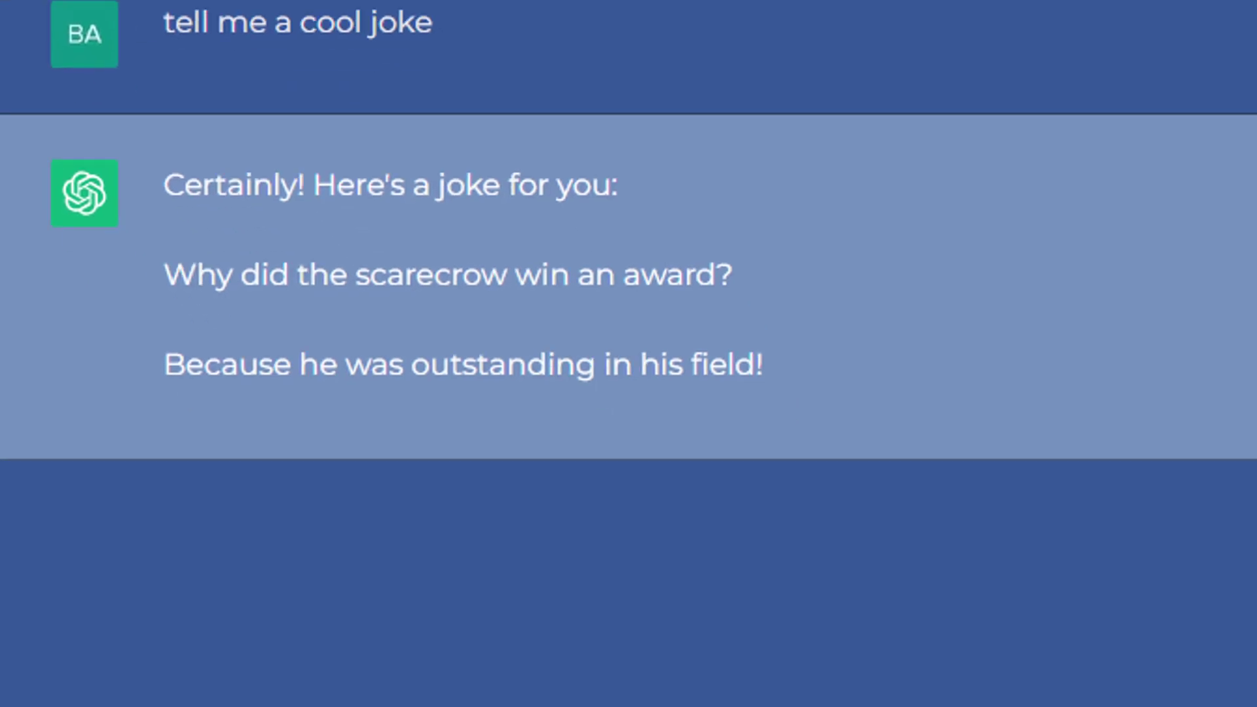
Set the voice language to 中文 (台灣) and scroll up to see the reply to the spoken 你好
left_click(775, 659)
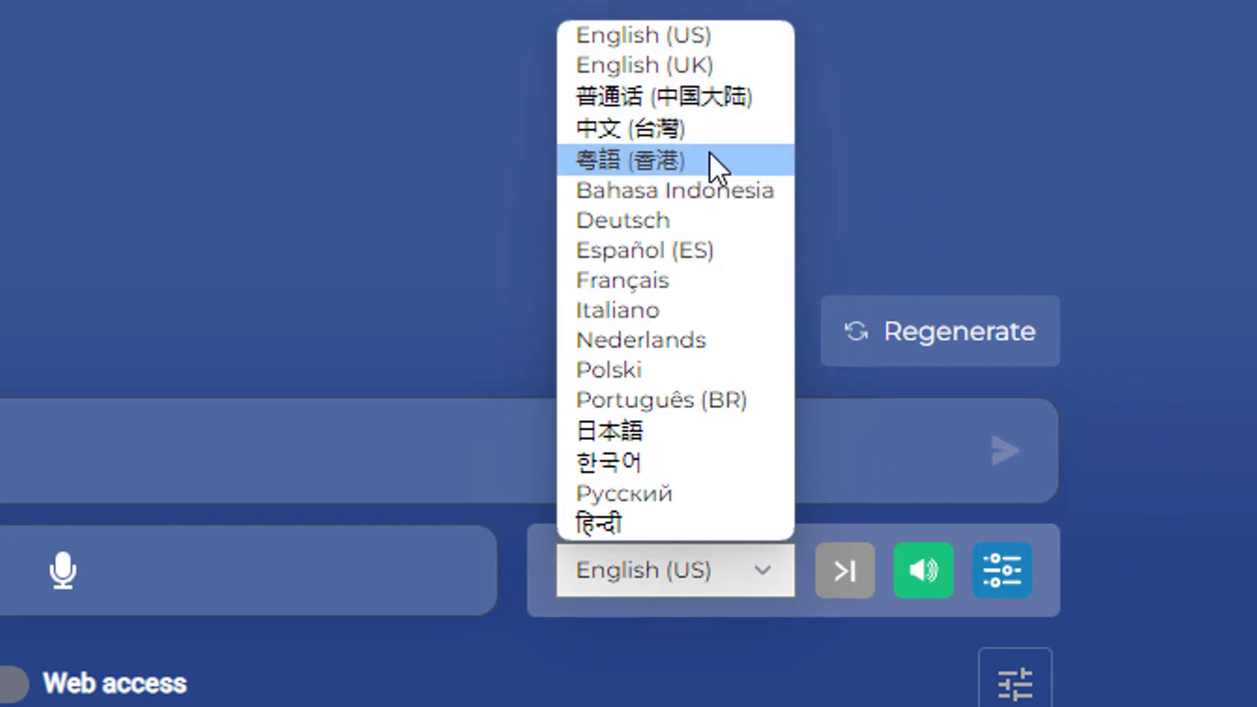
left_click(721, 127)
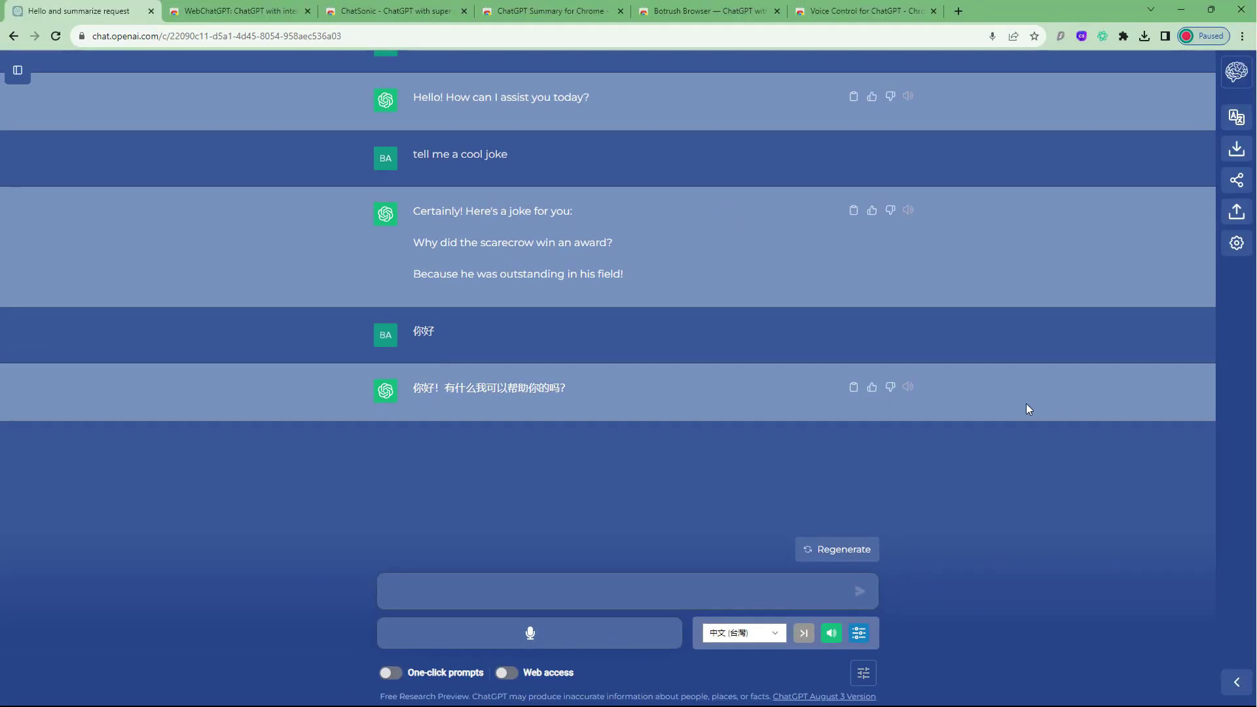
scroll(1025, 412, "up", 2)
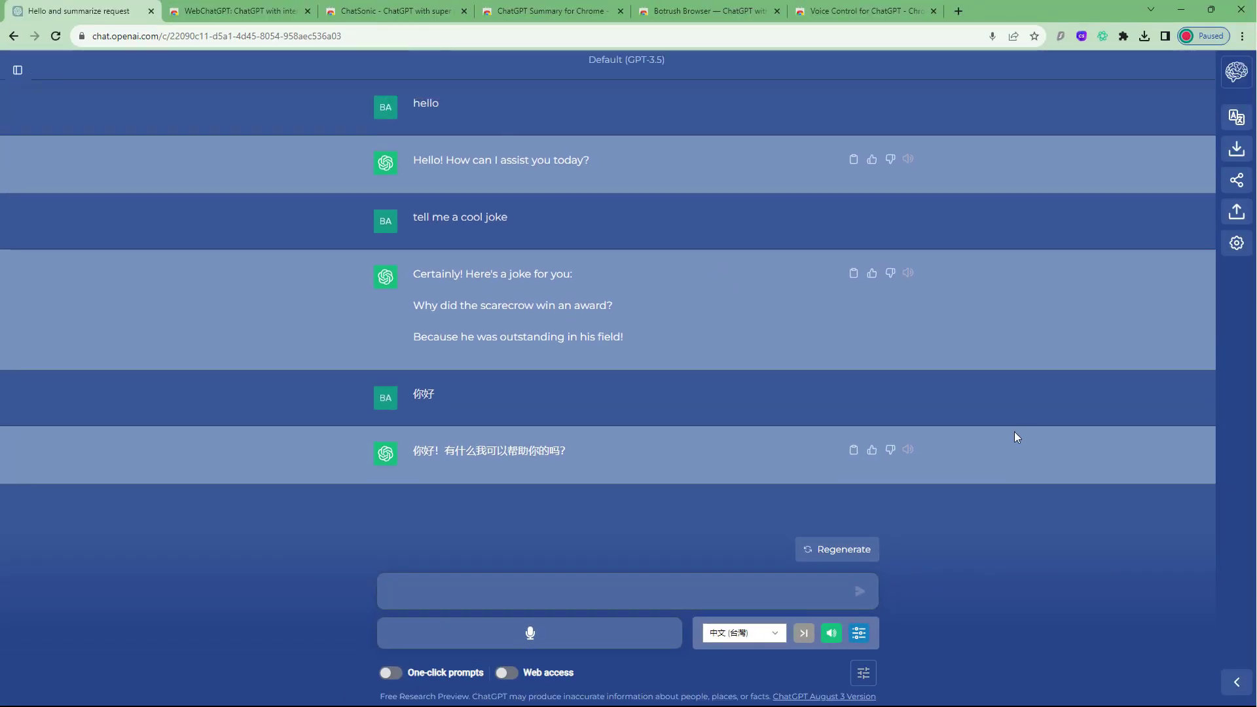